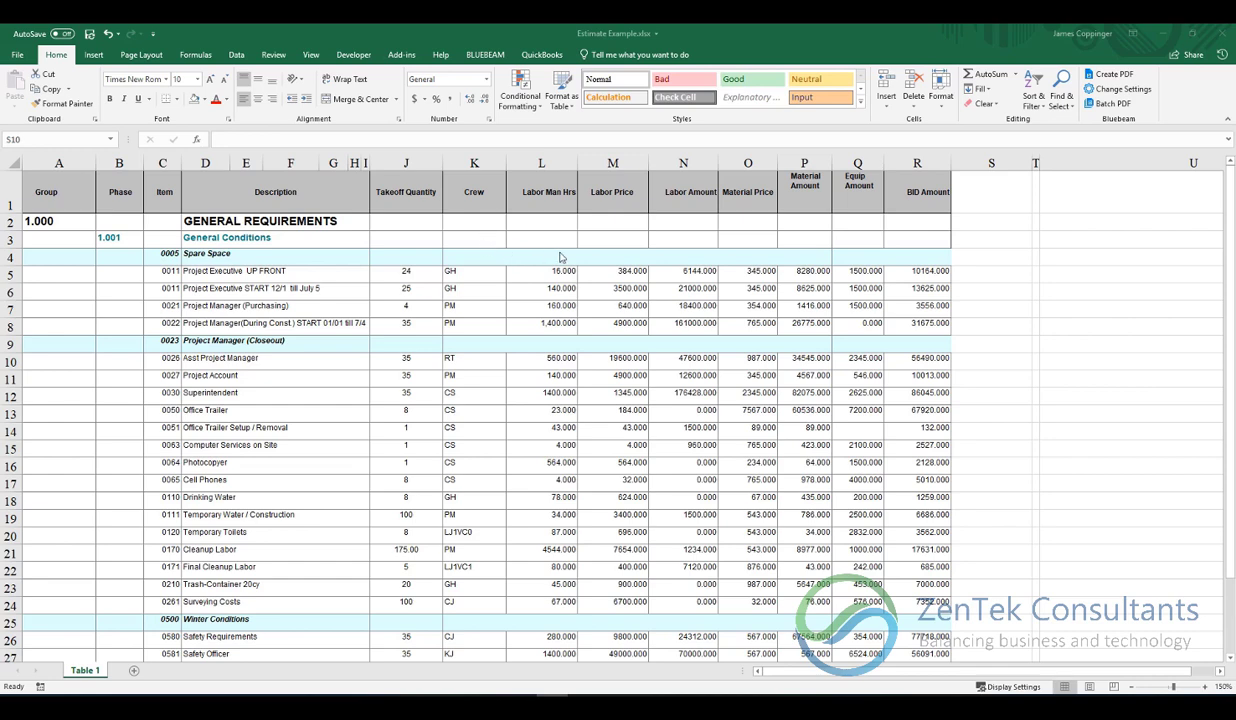
Highlight cells greater than 500 in the Labor Man Hrs column using Light Red Fill with Dark Red Text.
left_click(556, 161)
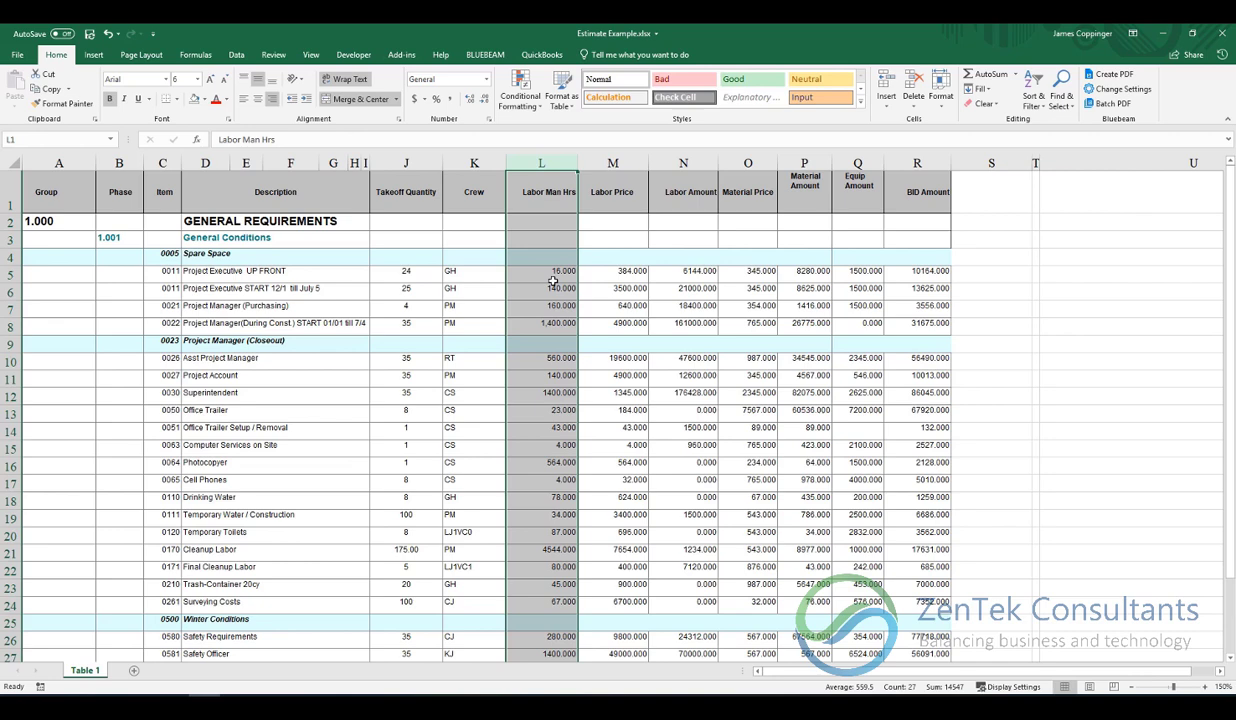
left_click(528, 104)
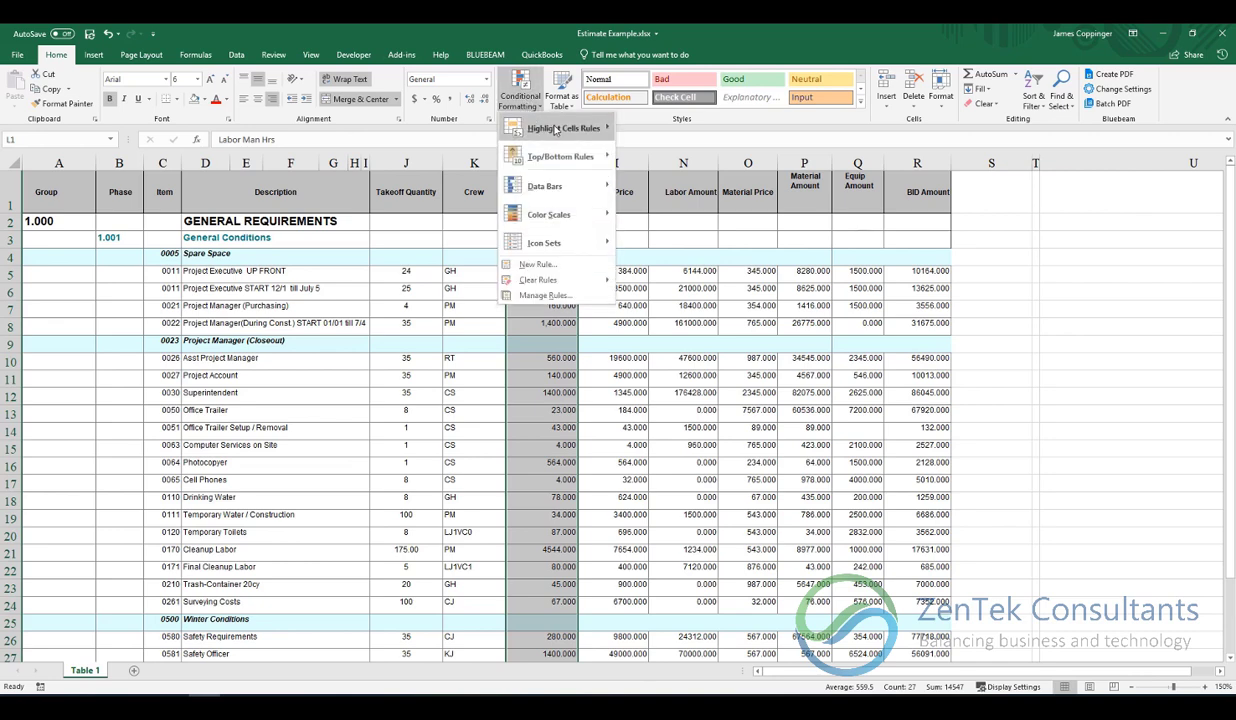
mouse_move(556, 131)
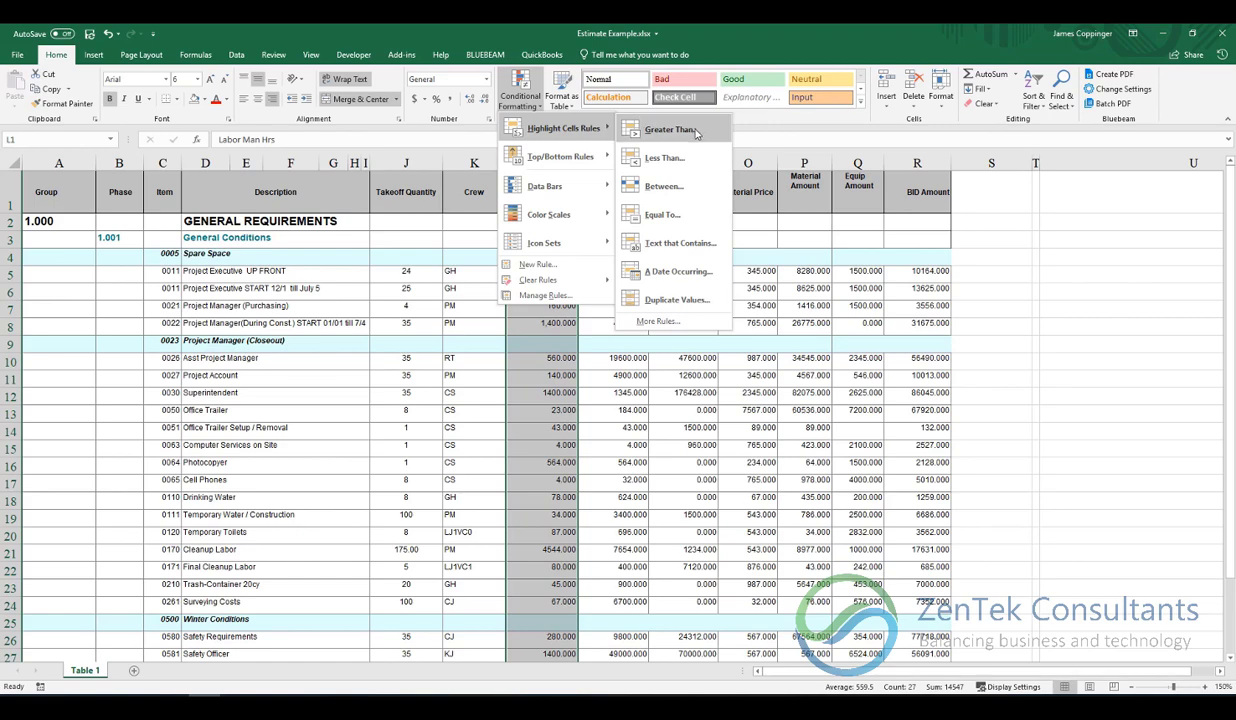
left_click(697, 134)
type("500")
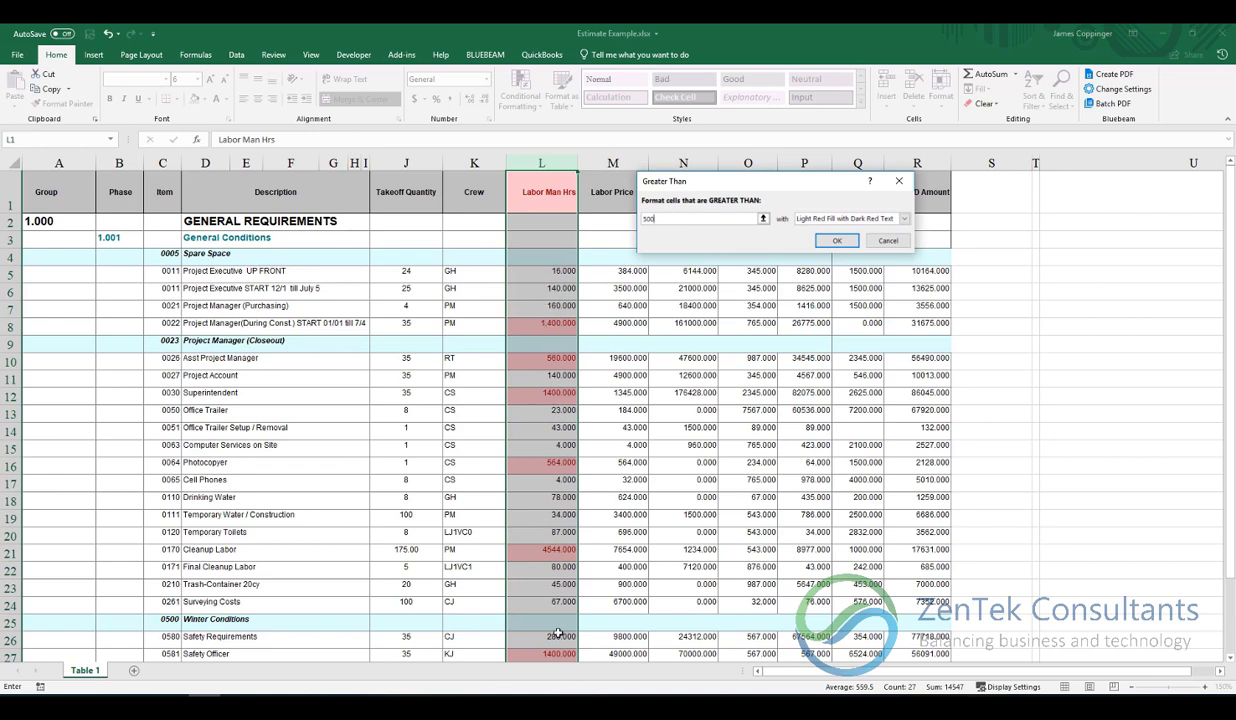
left_click(903, 218)
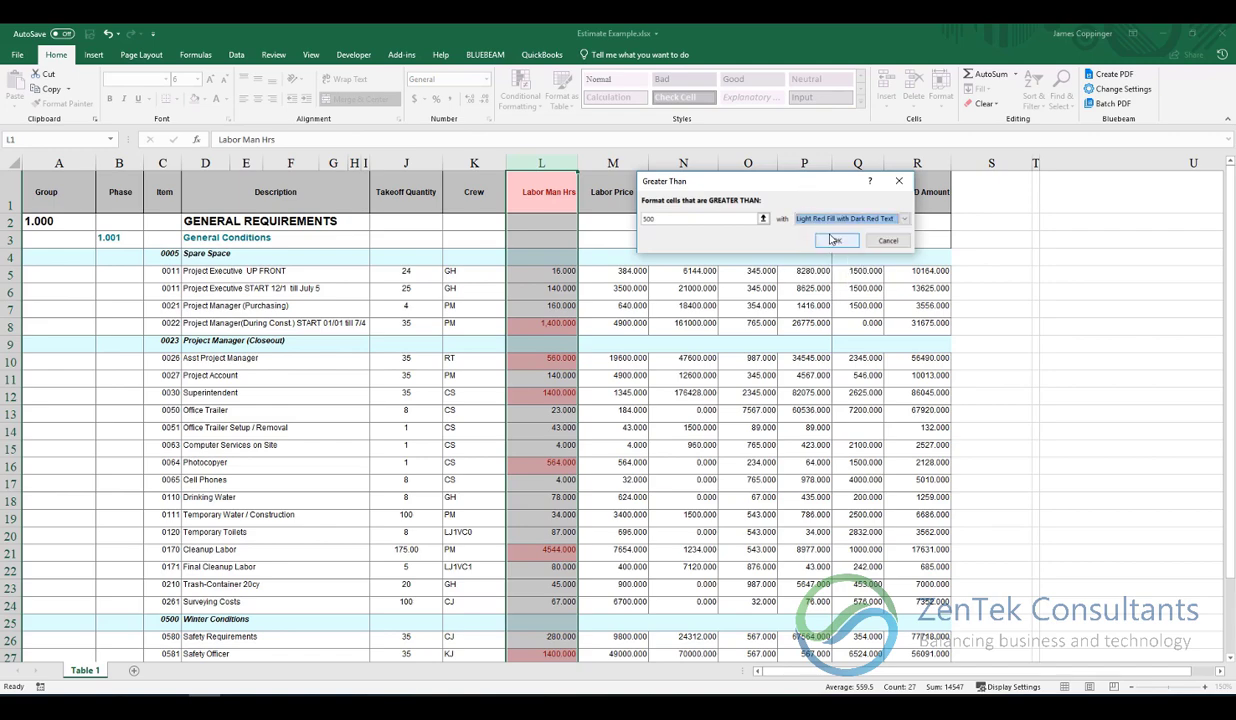
left_click(838, 241)
left_click(748, 323)
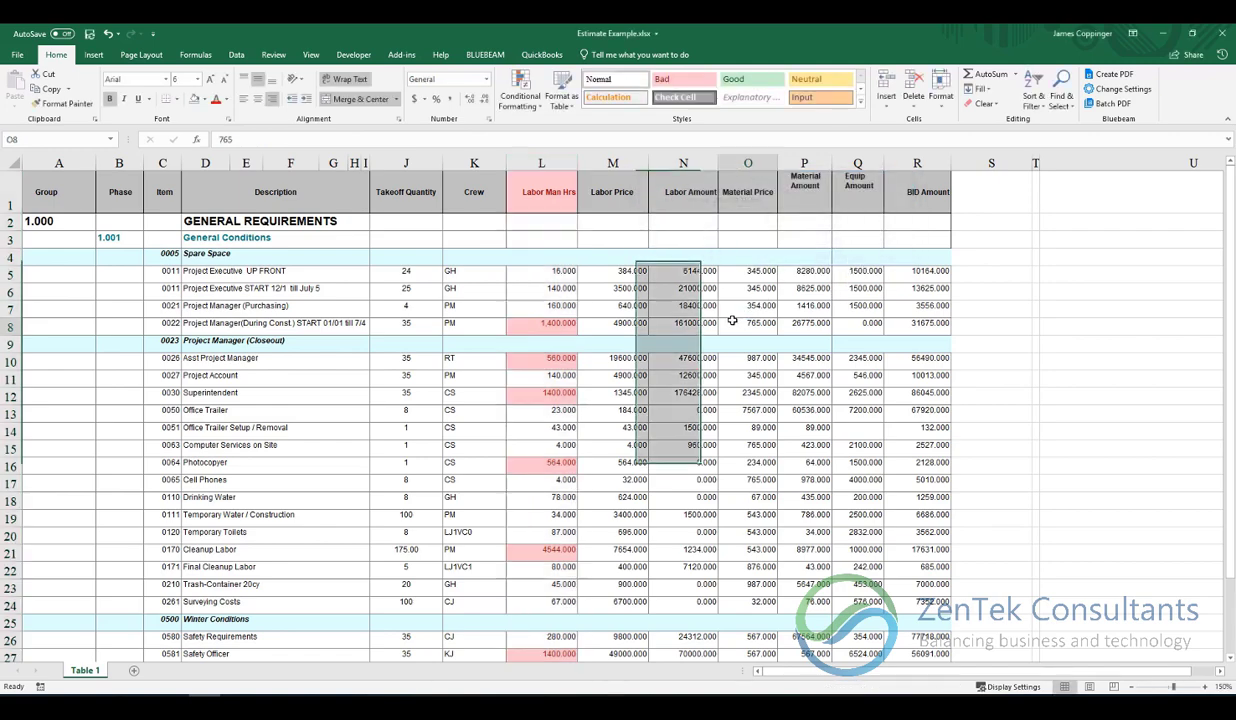
scroll(661, 358, "down", 1)
scroll(661, 358, "down", 1)
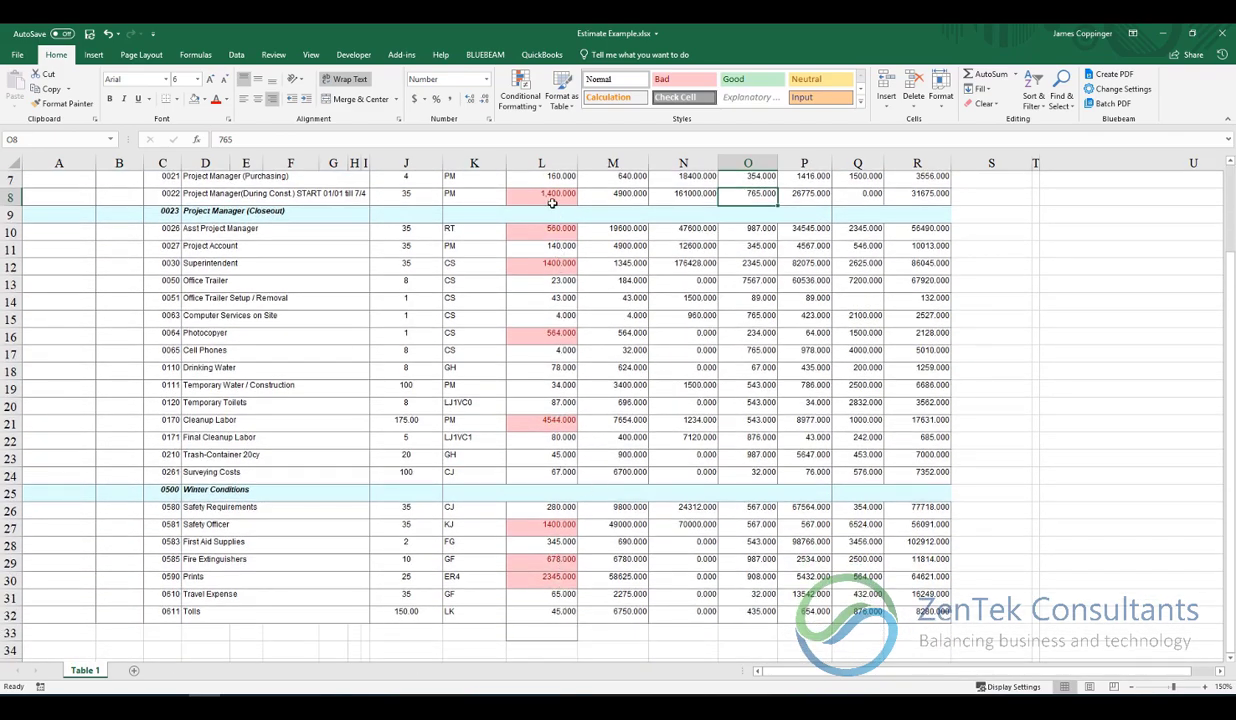
scroll(555, 383, "up", 1)
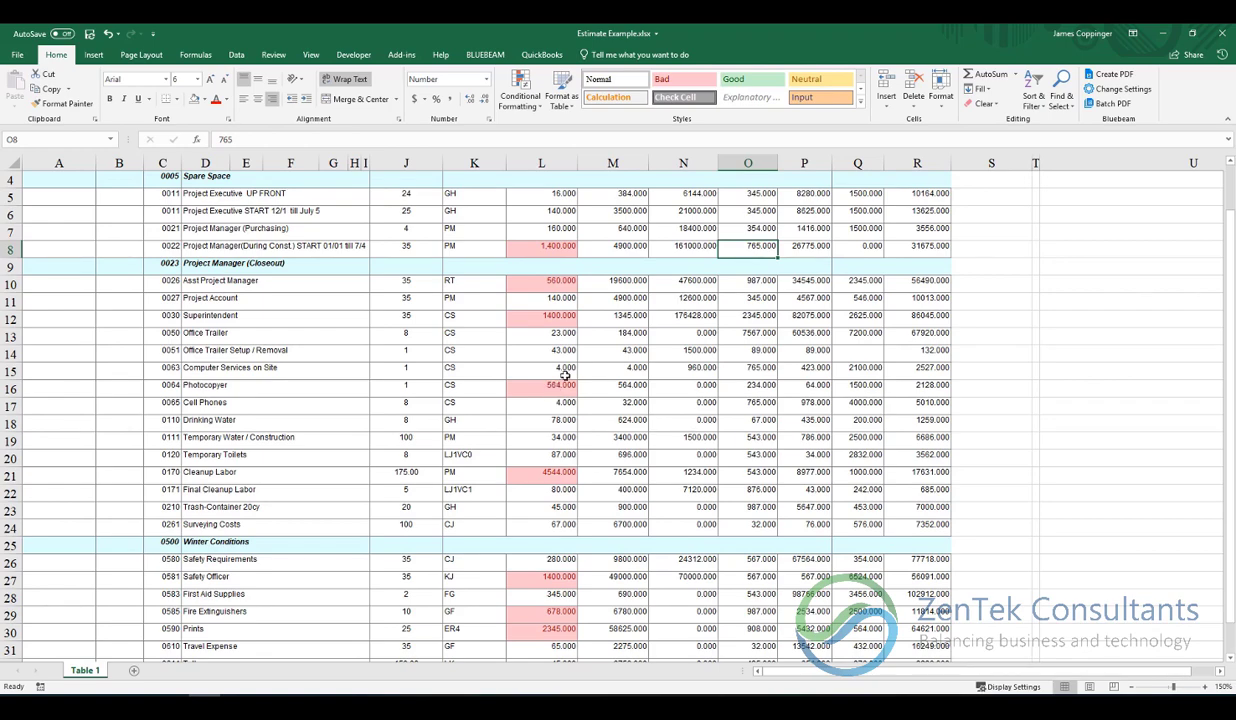
scroll(576, 258, "up", 1)
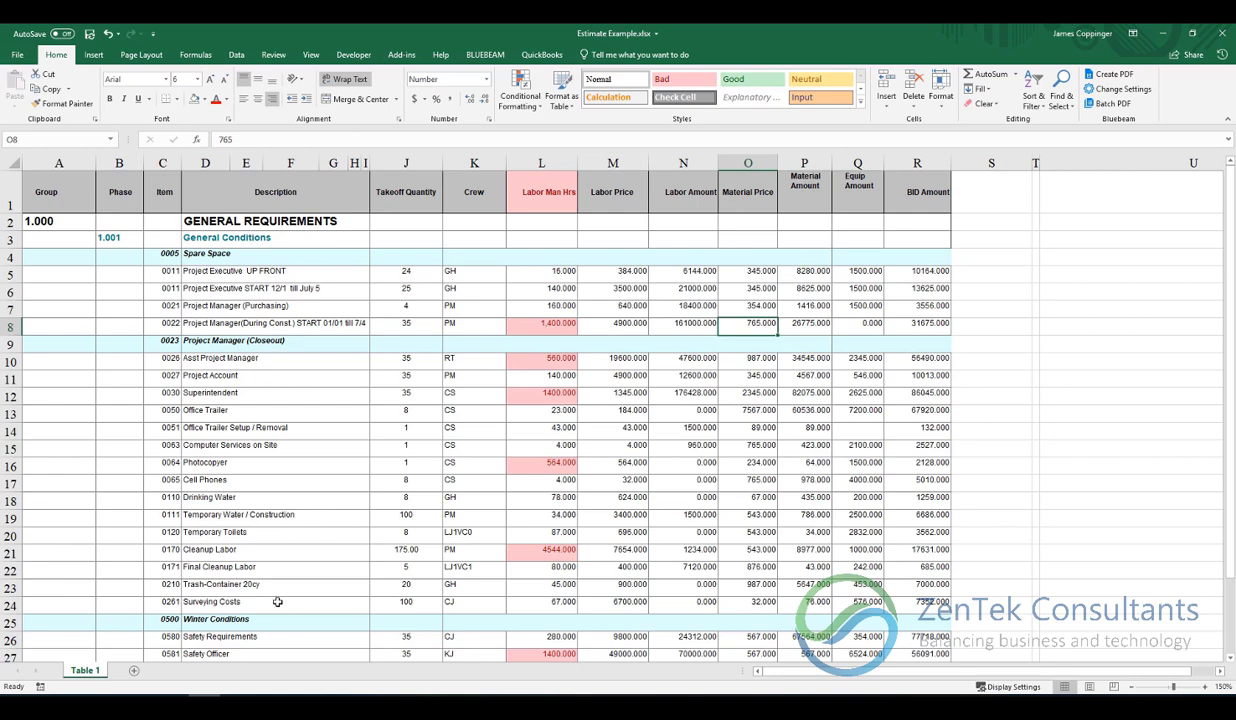
Highlight Crew column cells containing the text PM using Green Fill with Dark Green Text.
left_click(476, 162)
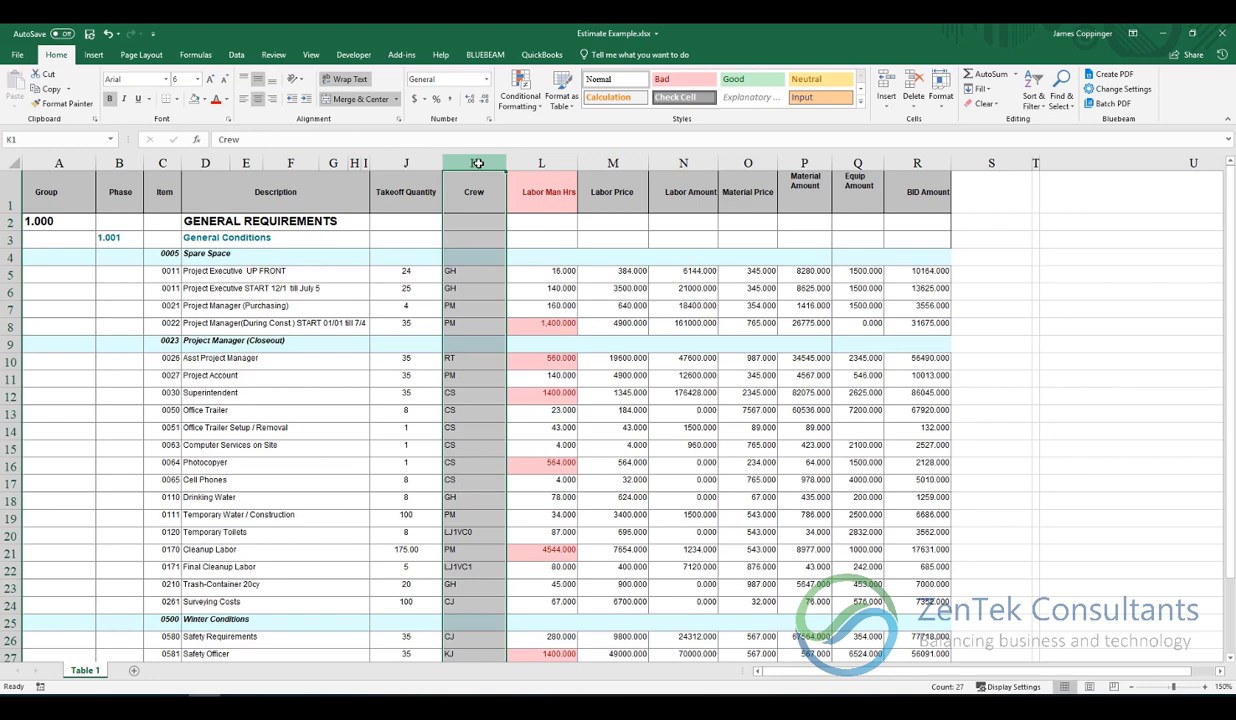
left_click(520, 88)
mouse_move(575, 139)
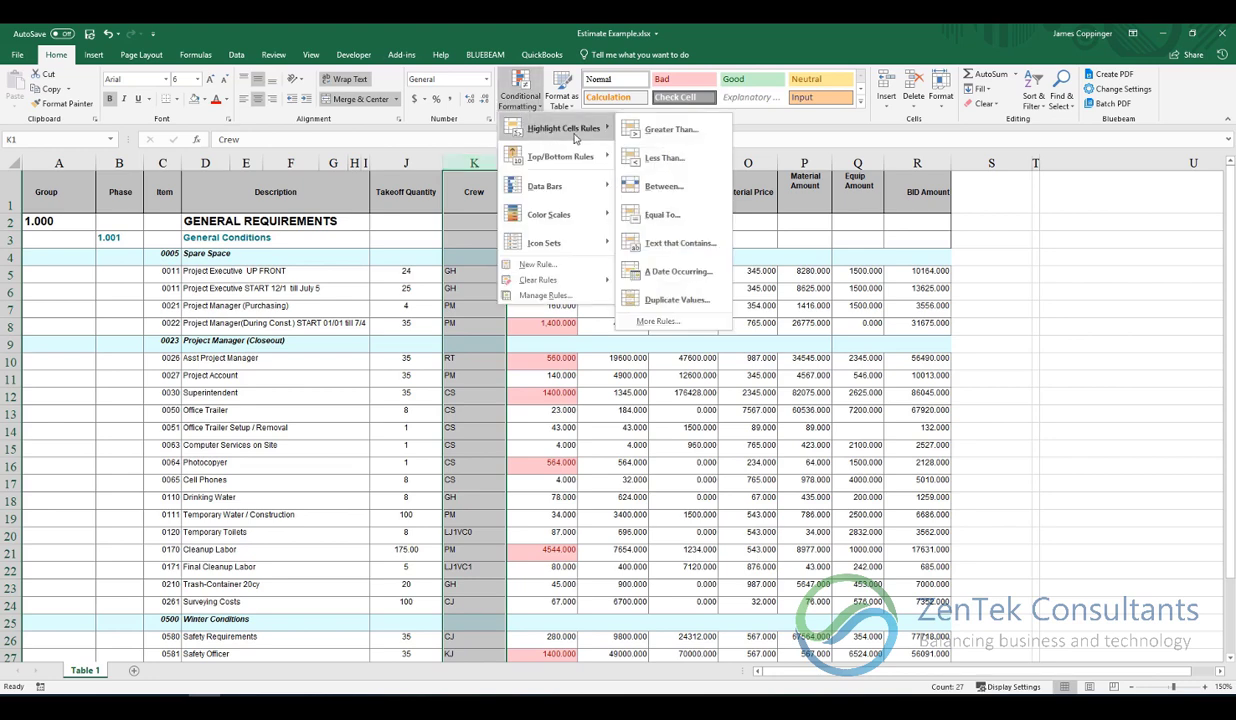
left_click(690, 242)
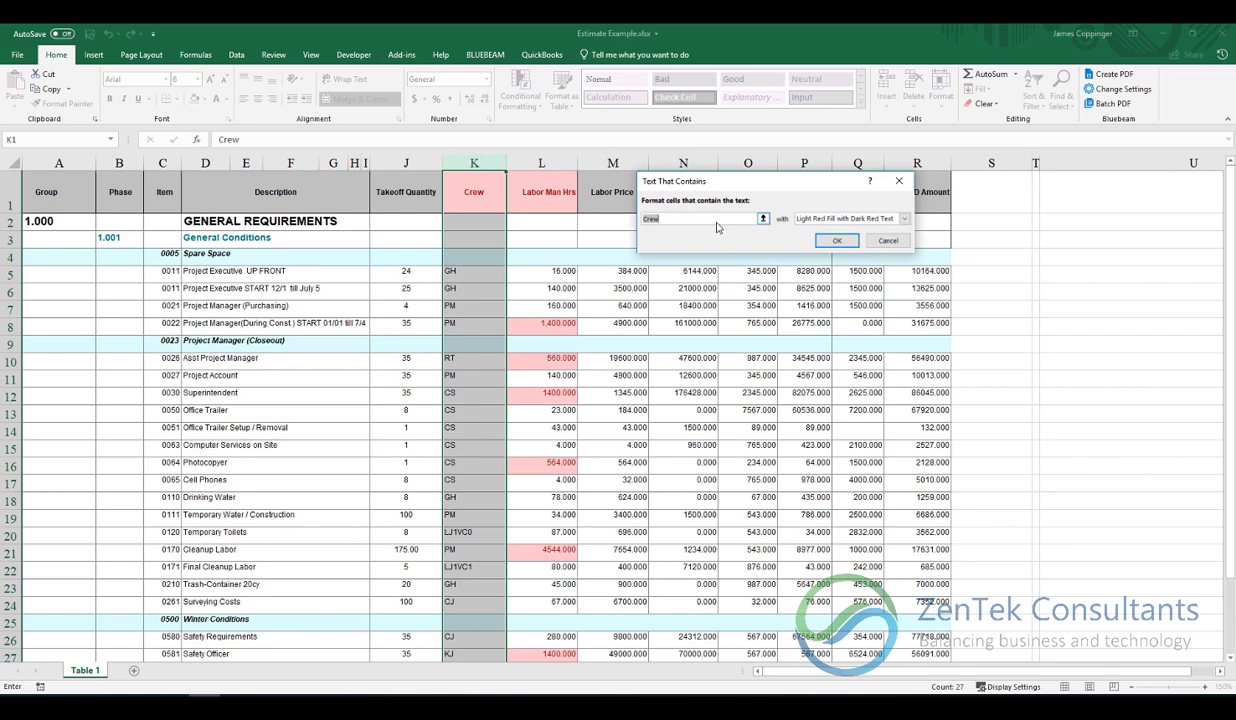
type("PM")
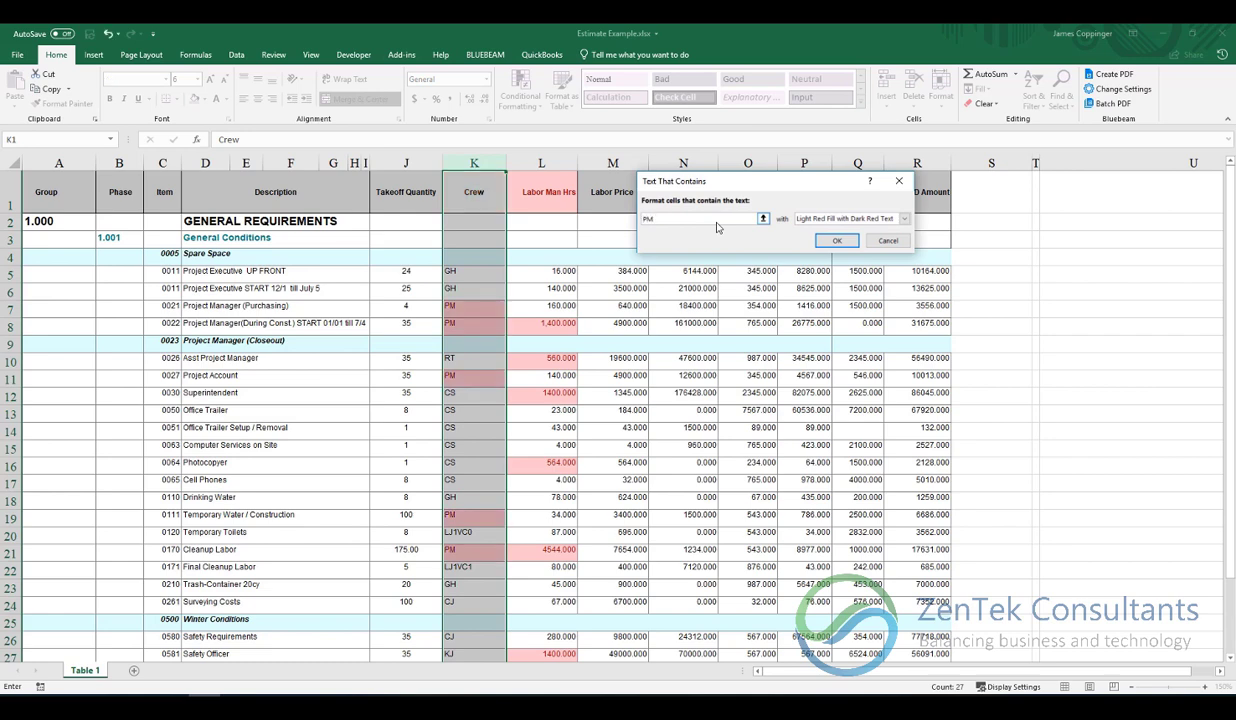
left_click(876, 218)
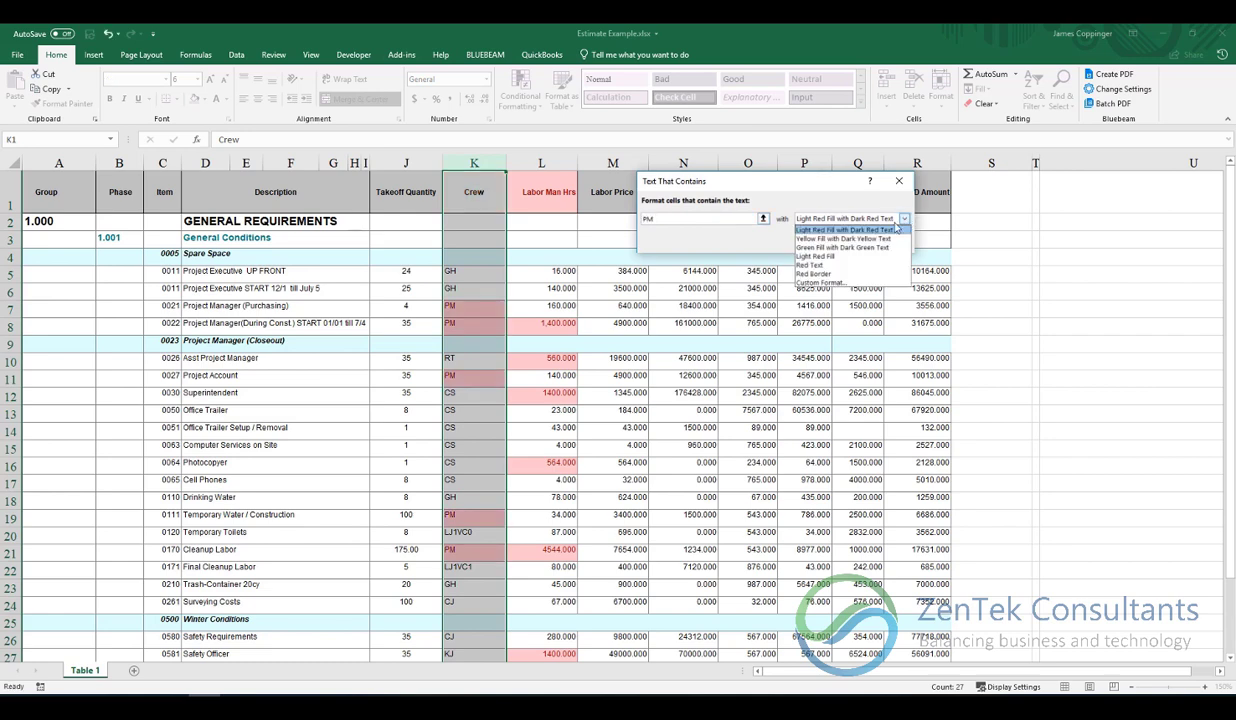
left_click(835, 247)
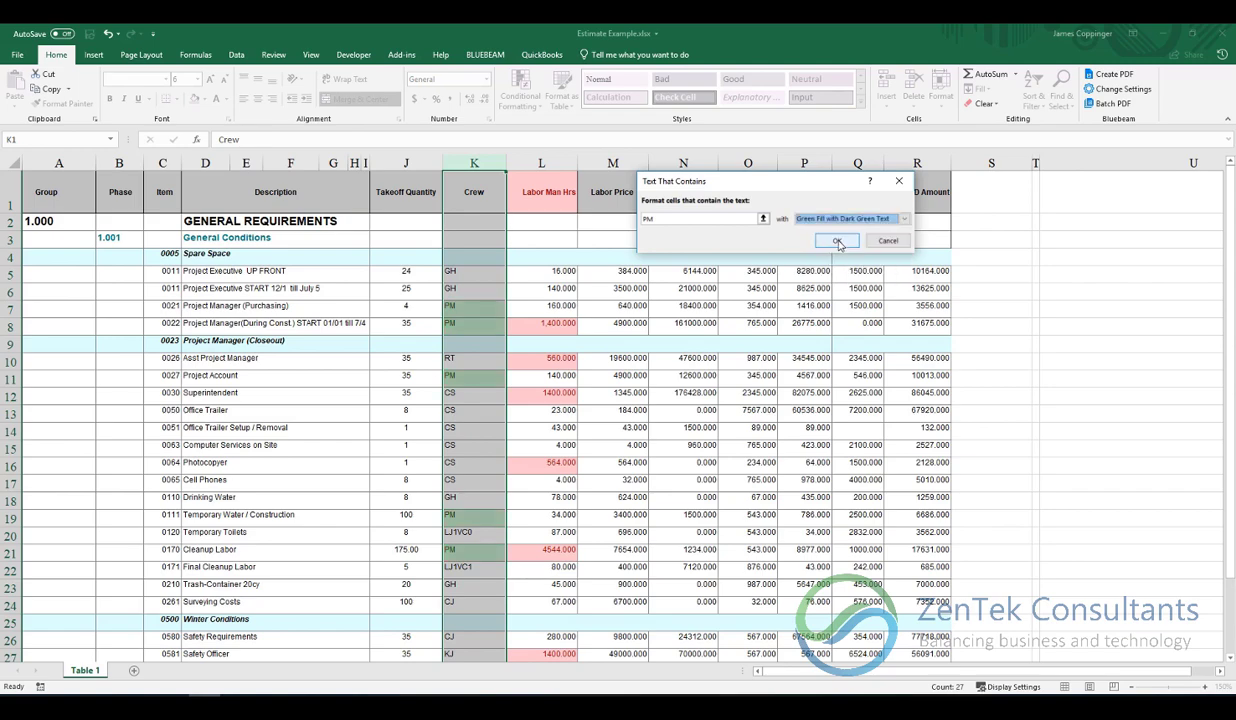
left_click(838, 244)
left_click(615, 357)
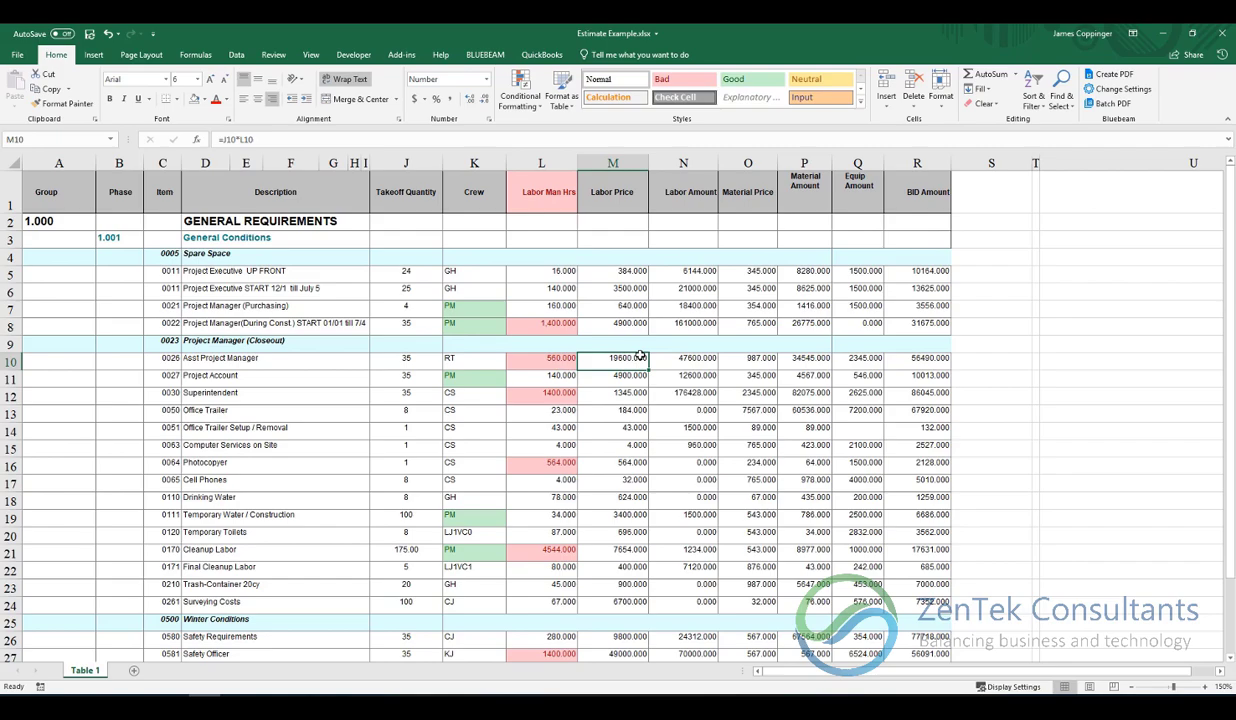
scroll(524, 347, "down", 2)
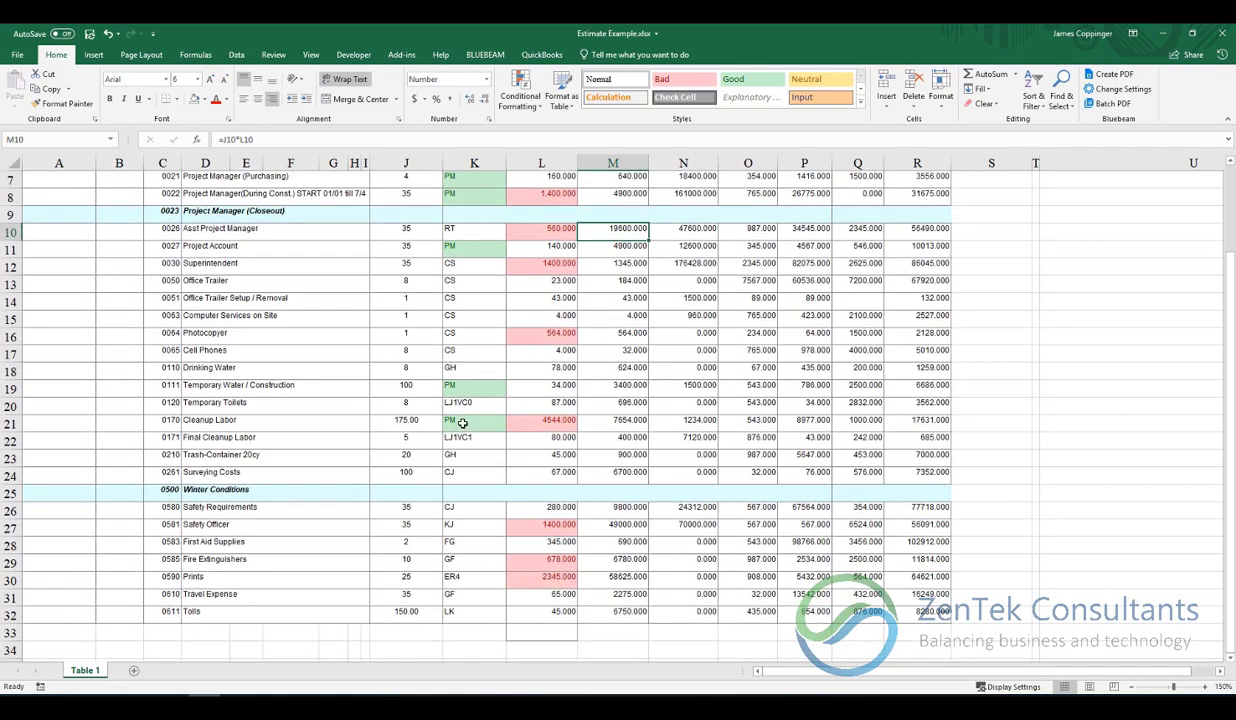
scroll(458, 248, "up", 2)
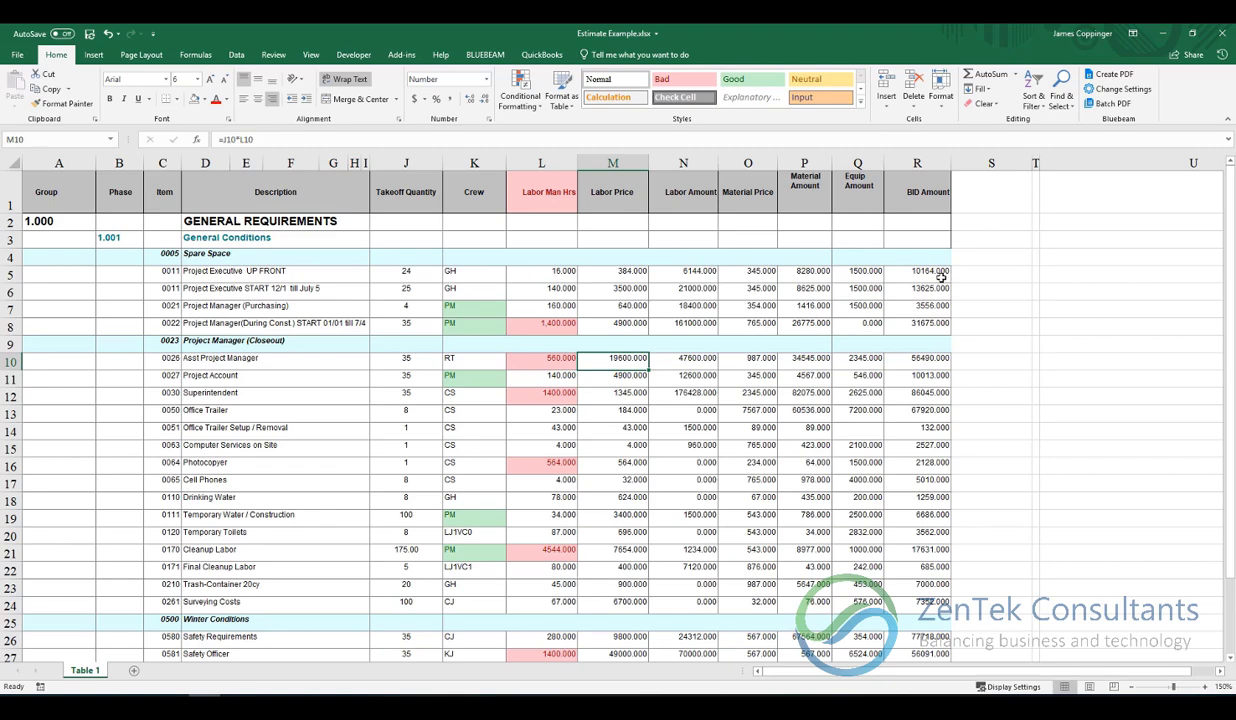
Highlight BID Amount column cells less than the value in cell R16 using Light Red Fill with Dark Red Text.
left_click(921, 163)
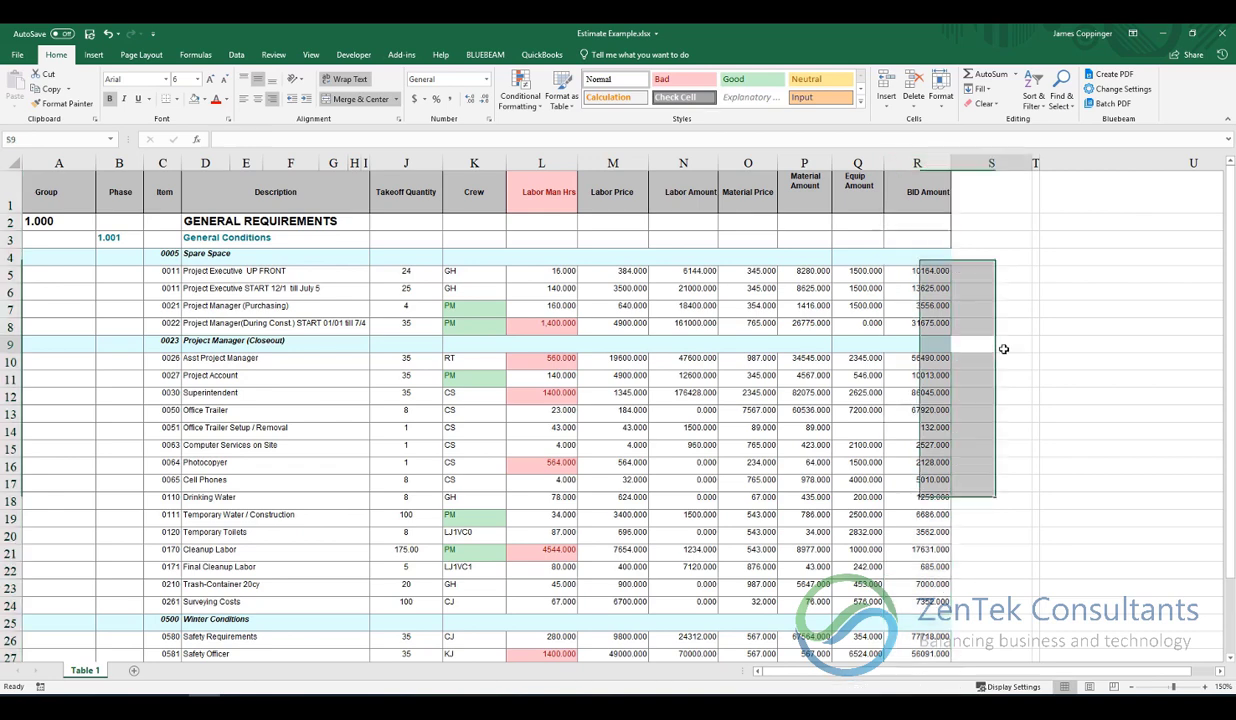
left_click(1003, 346)
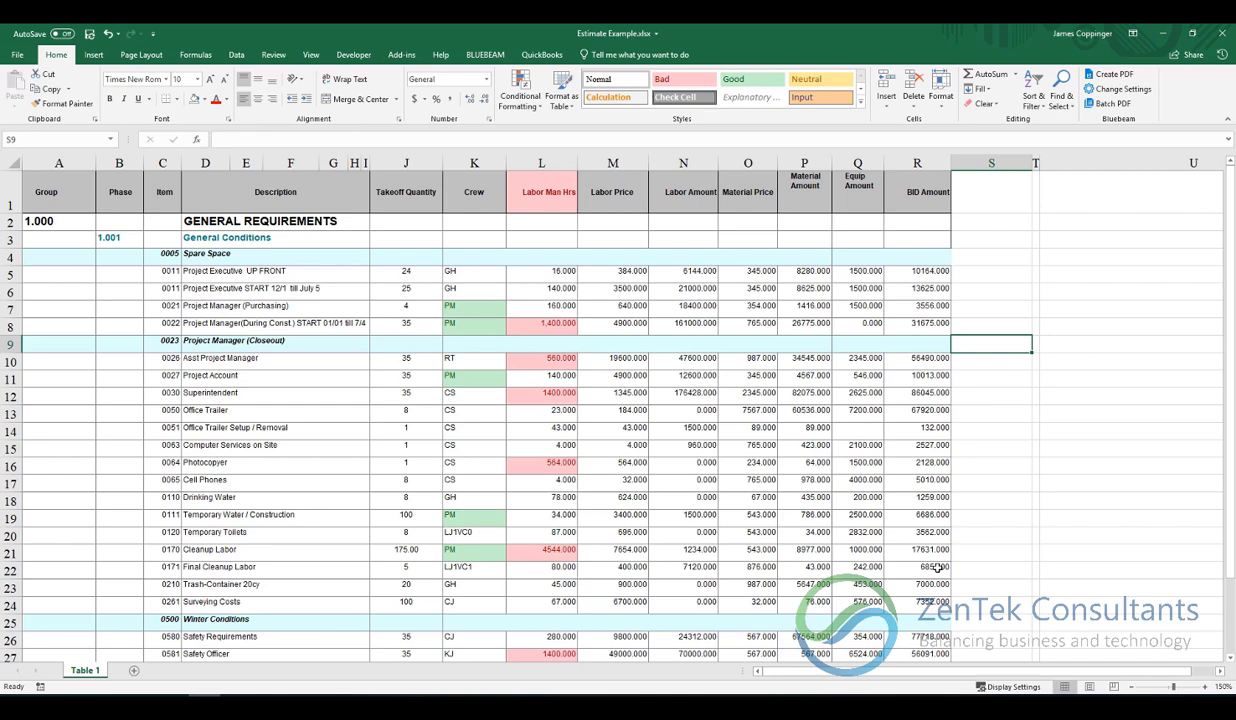
left_click(928, 163)
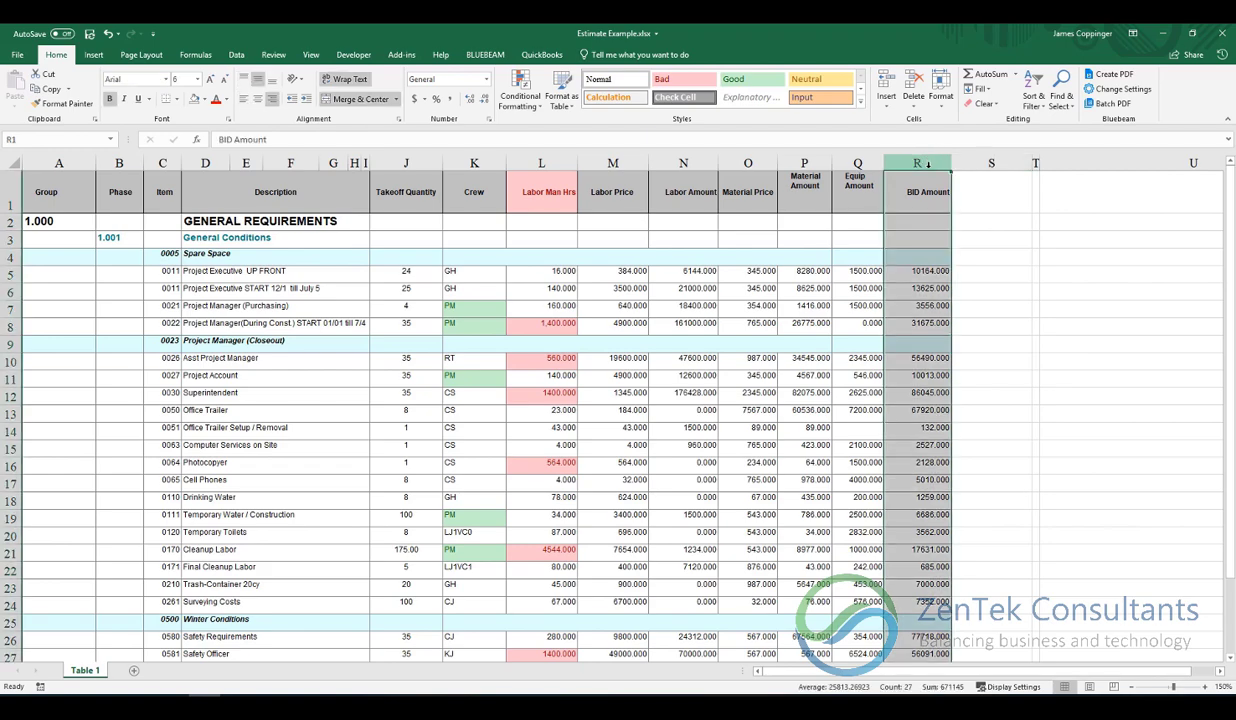
left_click(520, 90)
mouse_move(551, 133)
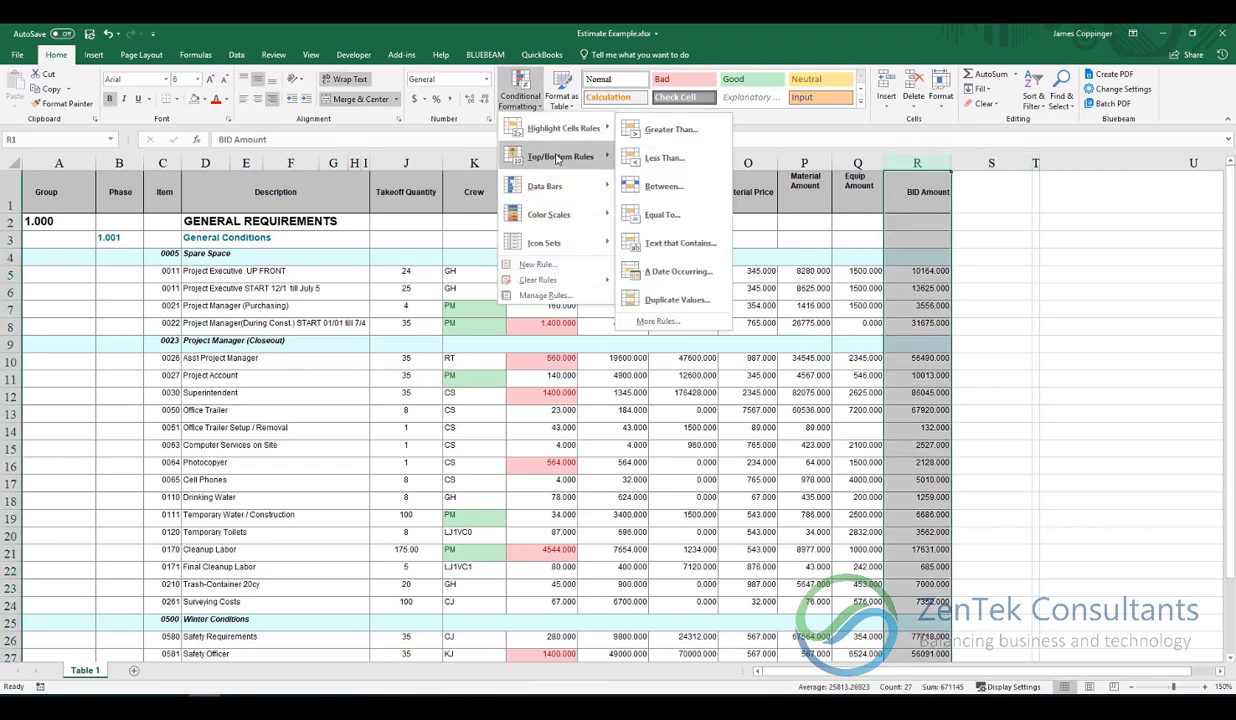
mouse_move(559, 165)
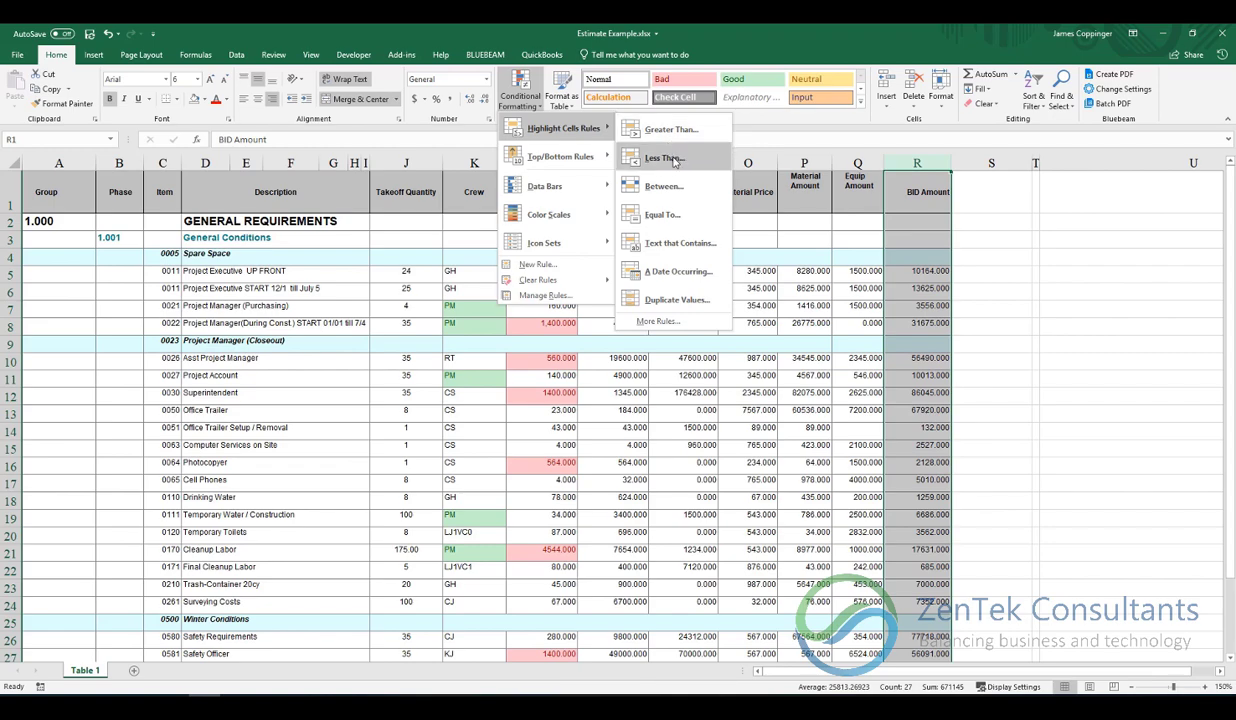
left_click(663, 158)
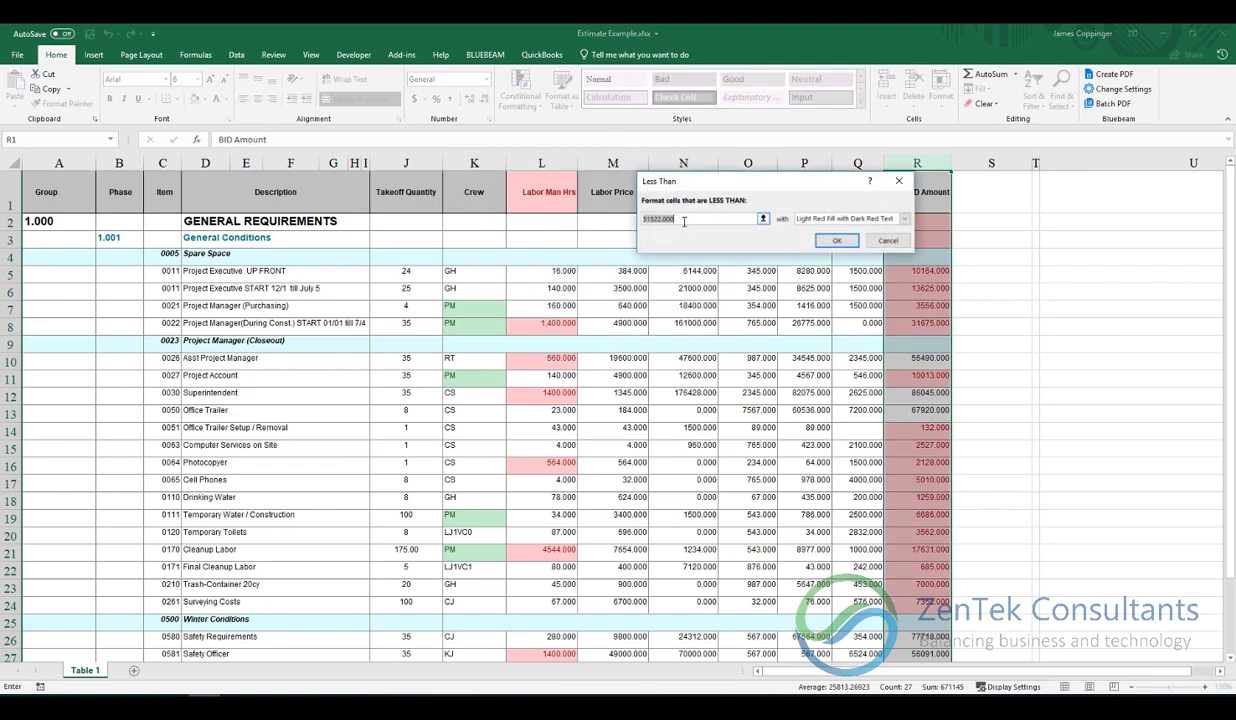
left_click(762, 218)
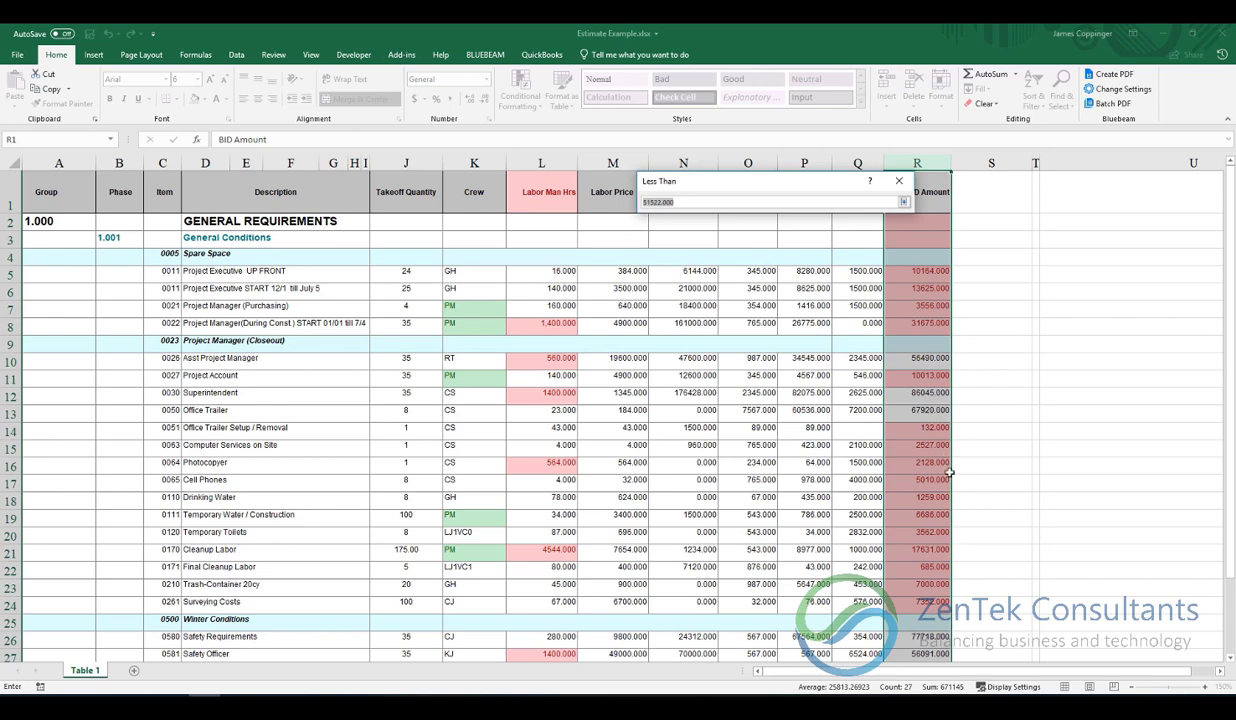
left_click(935, 465)
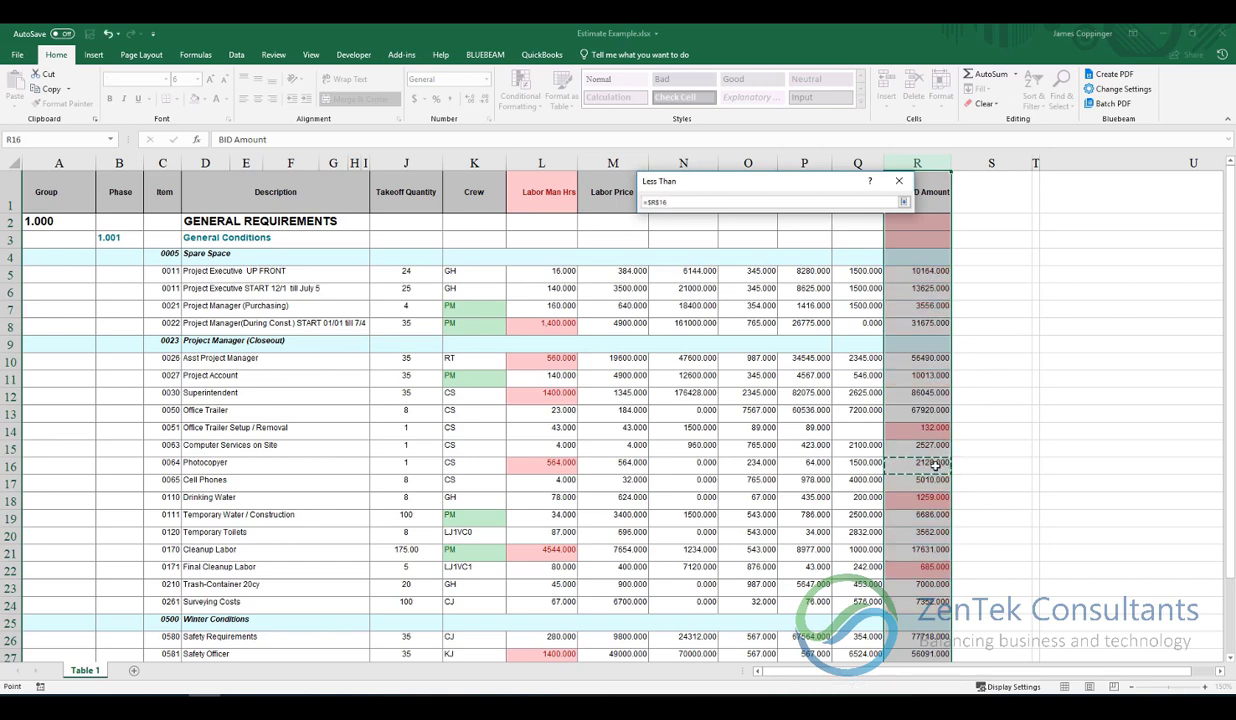
left_click(903, 201)
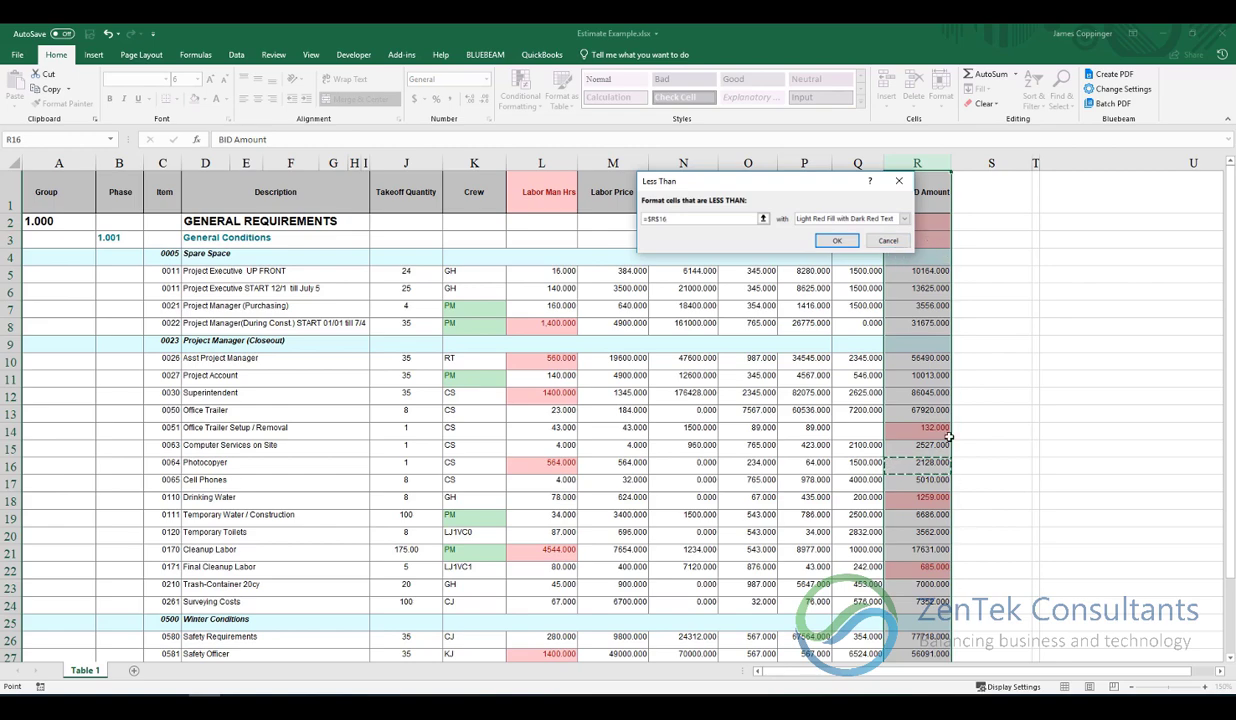
left_click(835, 240)
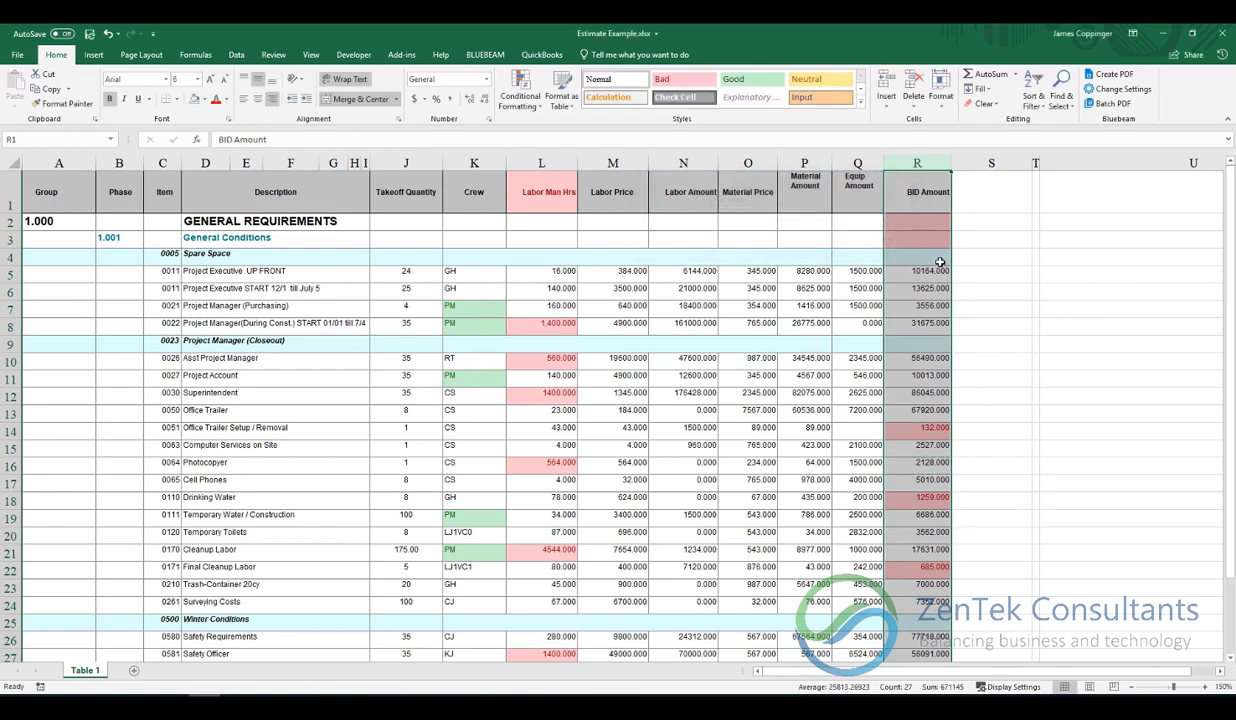
left_click(991, 377)
scroll(992, 383, "down", 4)
scroll(992, 383, "up", 4)
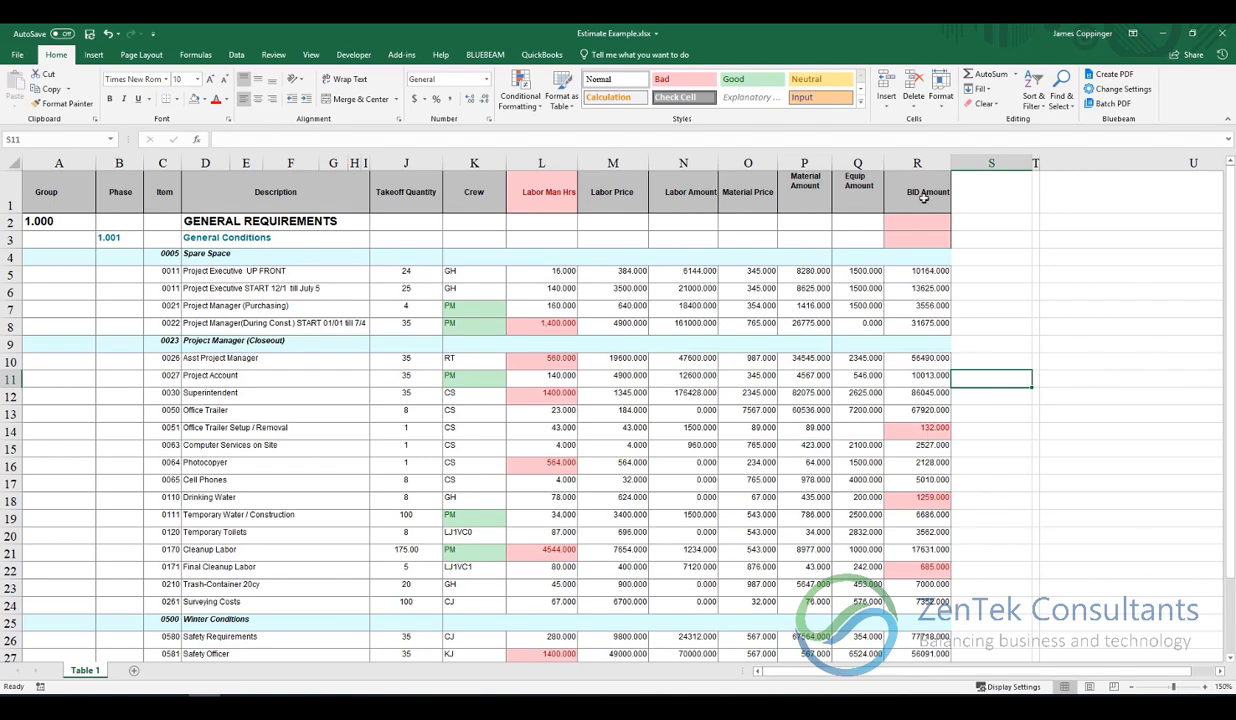
Clear the conditional formatting rules from the BID Amount column only.
left_click(917, 163)
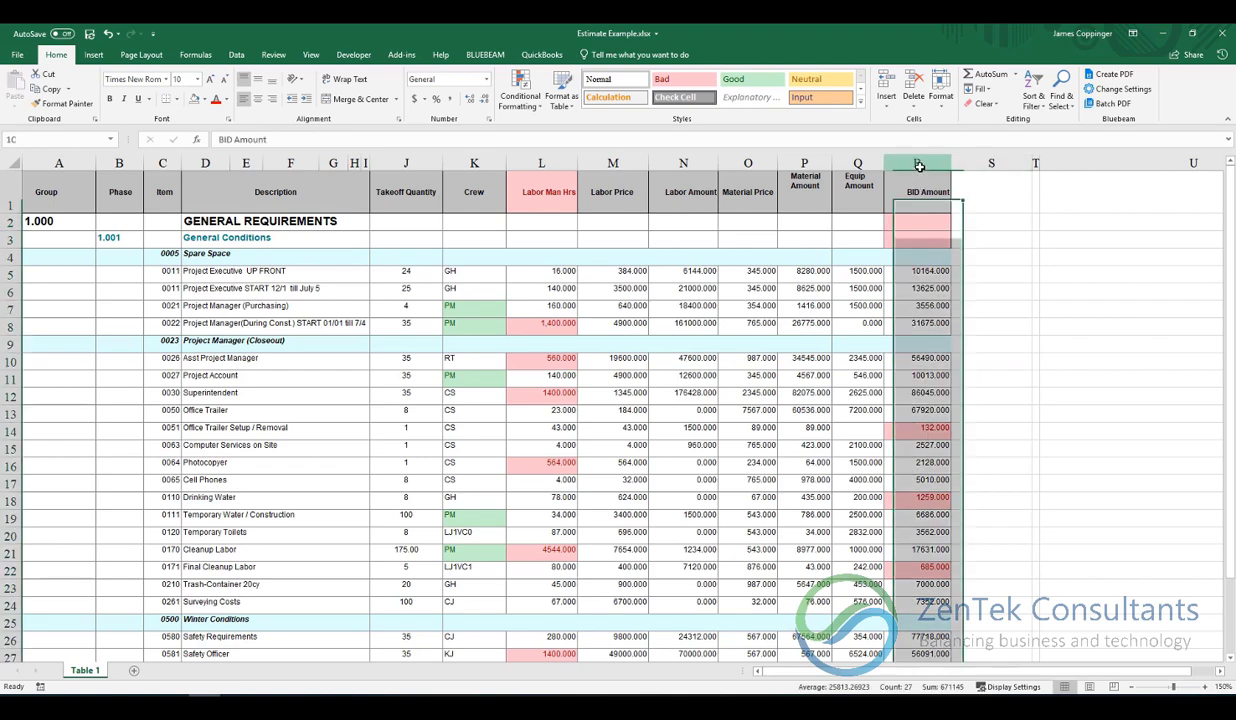
left_click(519, 101)
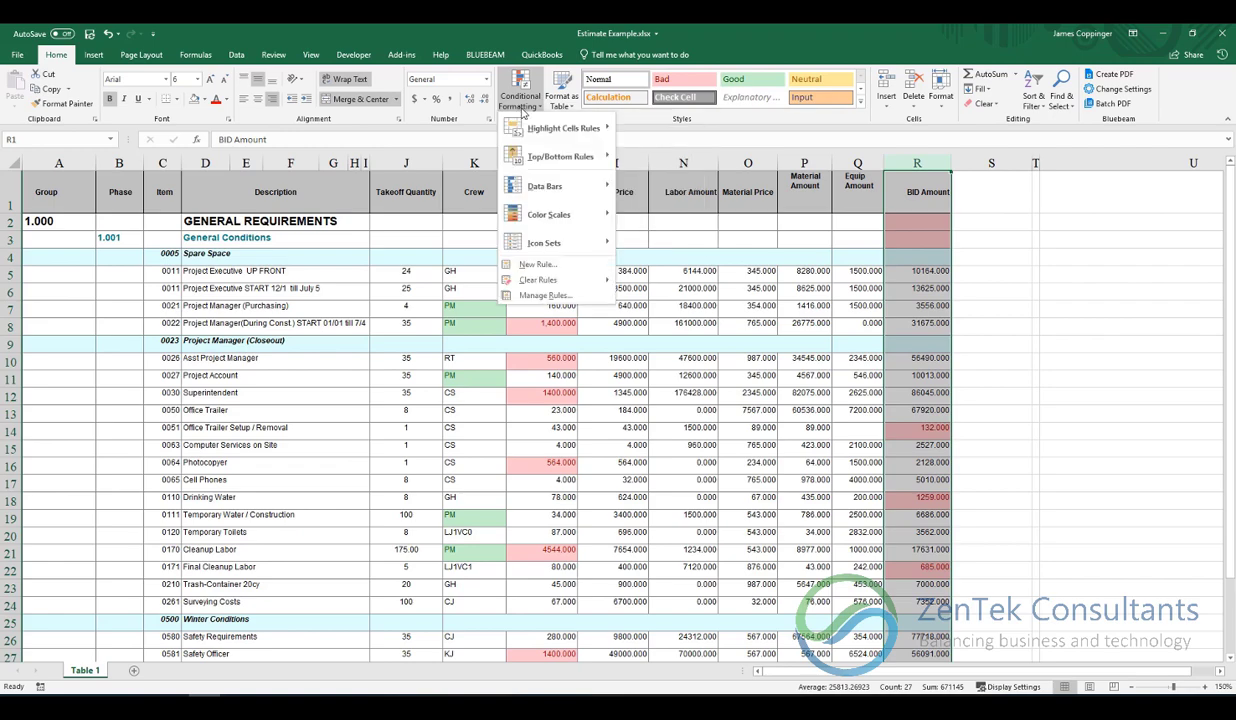
mouse_move(541, 124)
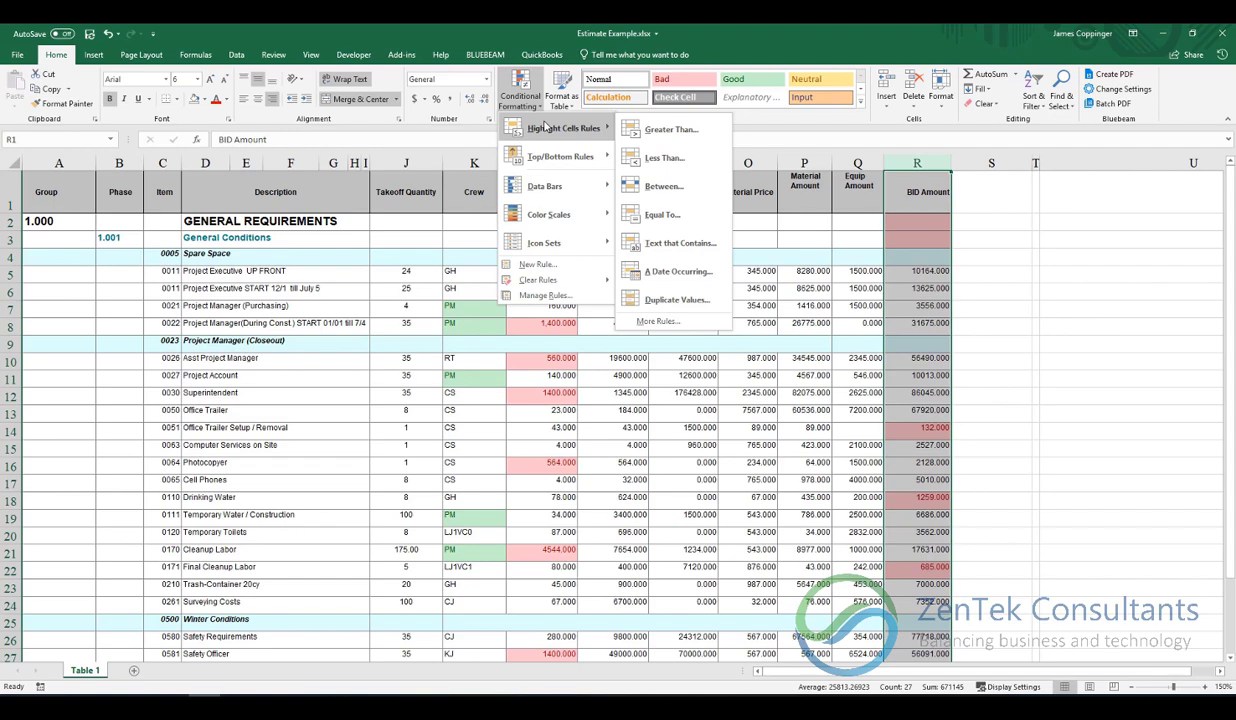
mouse_move(561, 160)
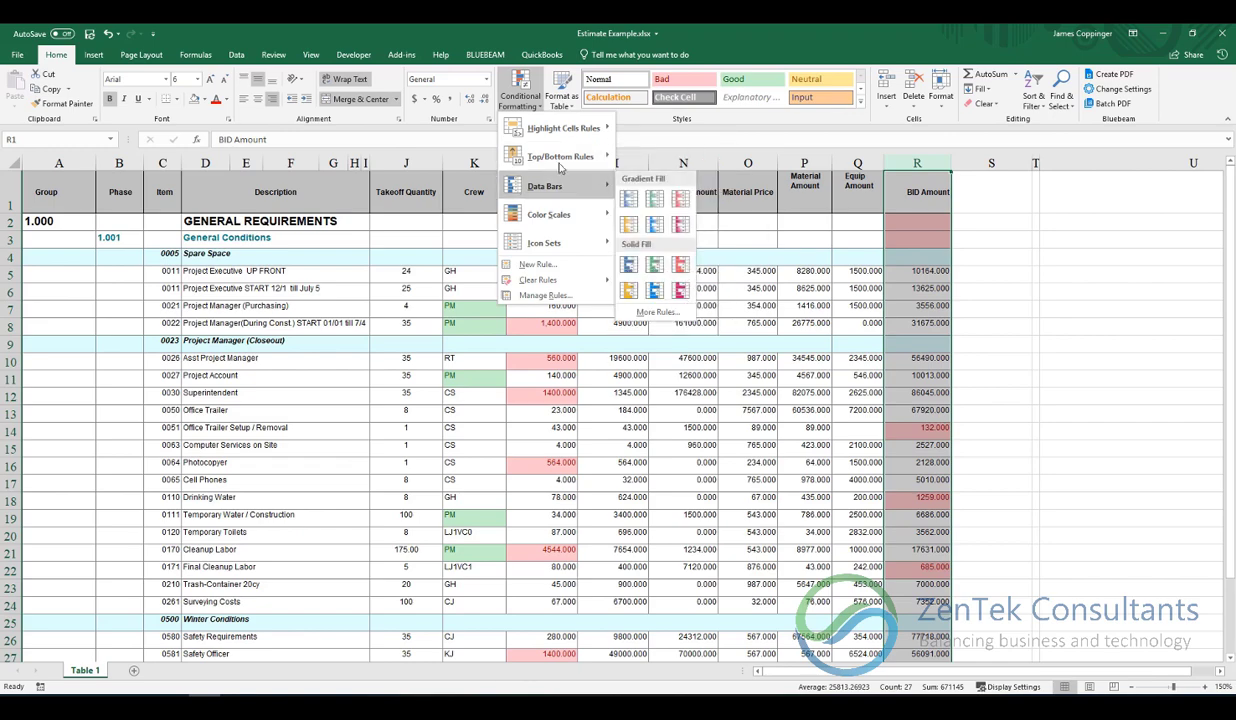
mouse_move(565, 226)
mouse_move(545, 280)
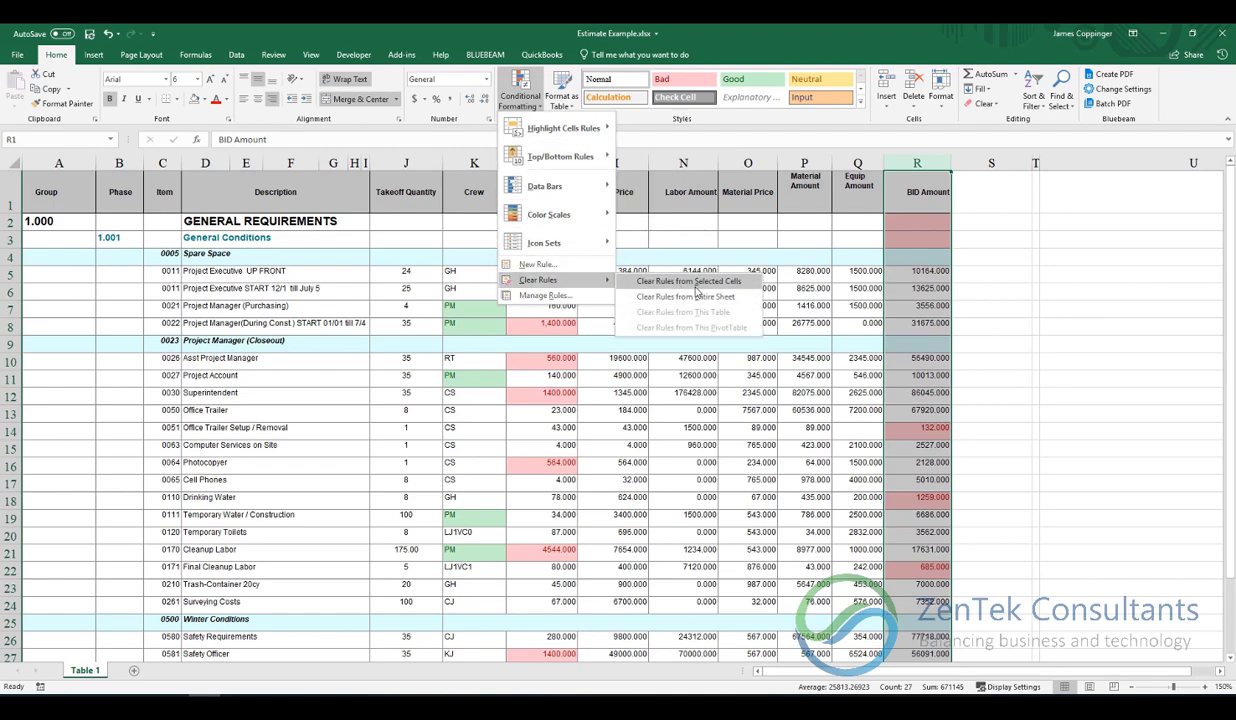
left_click(675, 281)
Highlight BID Amount column cells that are above average using Light Red Fill with Dark Red Text.
left_click(520, 92)
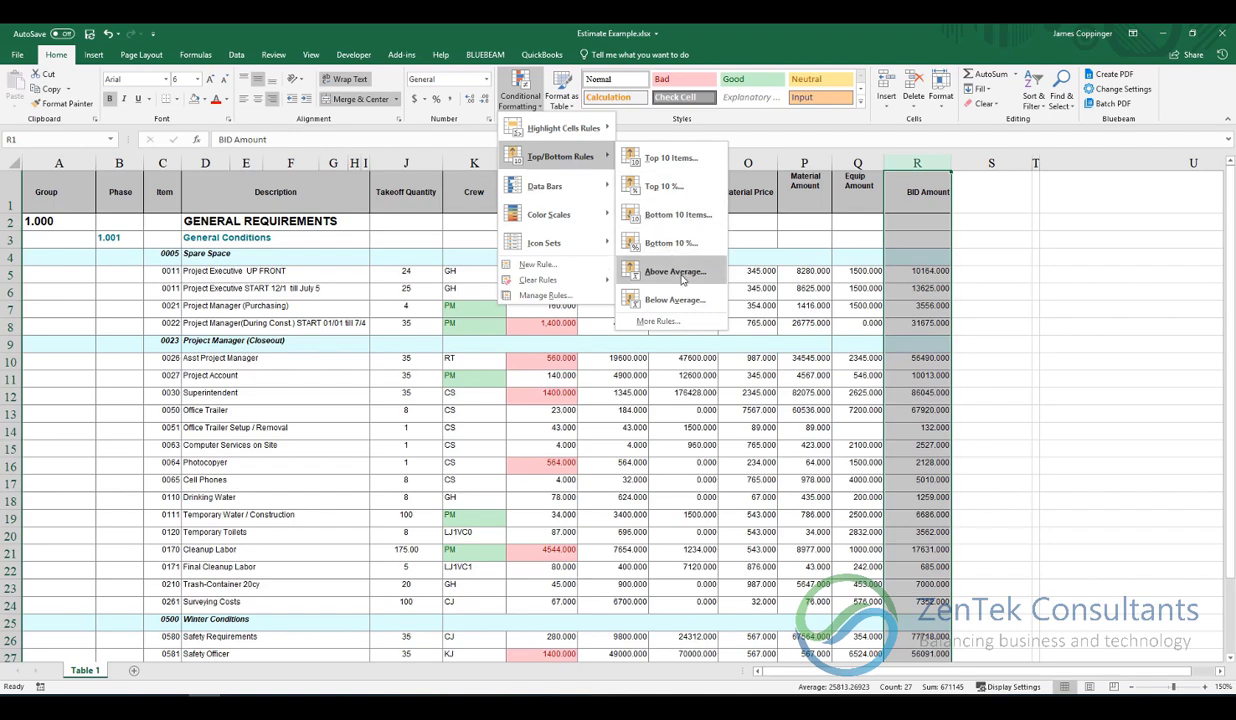
left_click(675, 272)
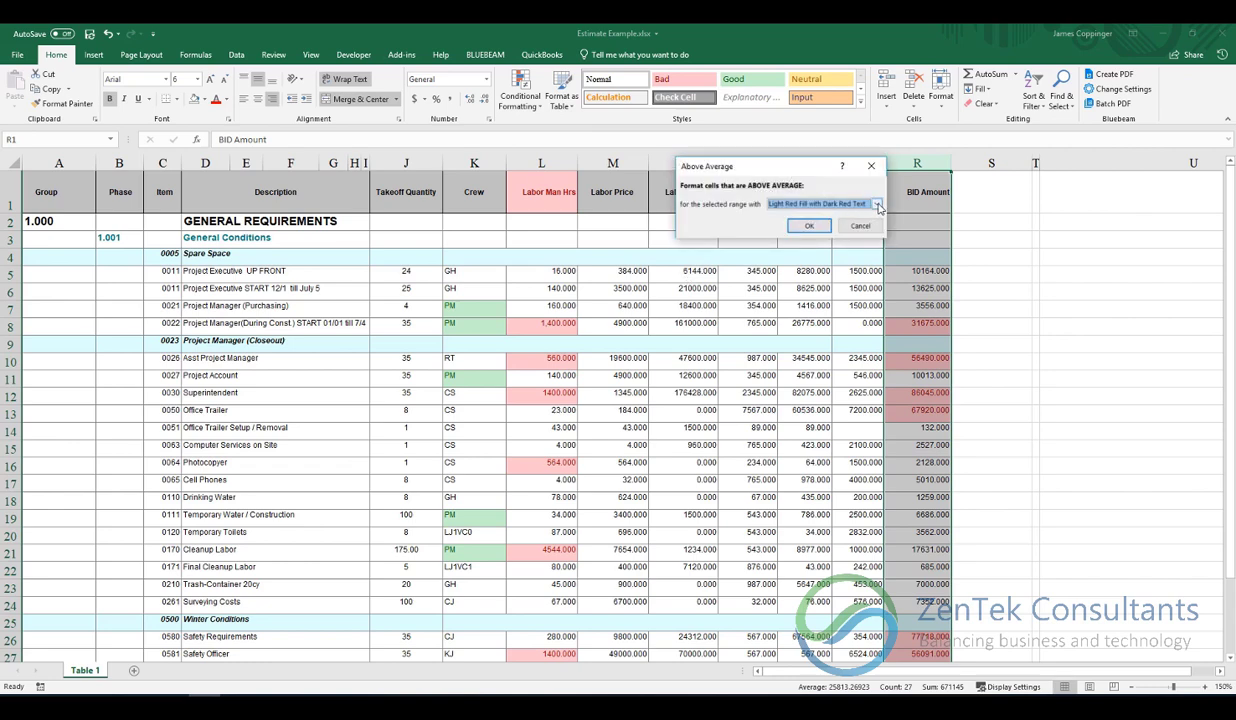
left_click(810, 226)
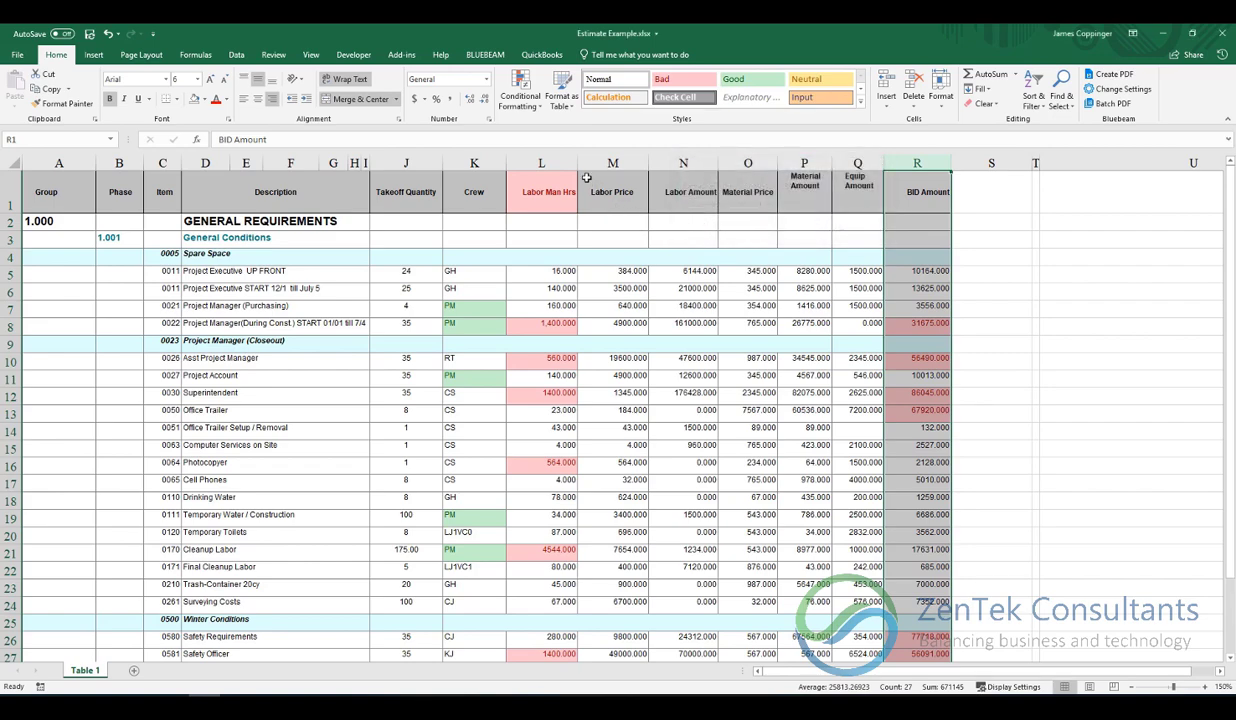
Highlight BID Amount column cells that are below average using Yellow Fill with Dark Yellow Text, and review the colored column.
left_click(536, 103)
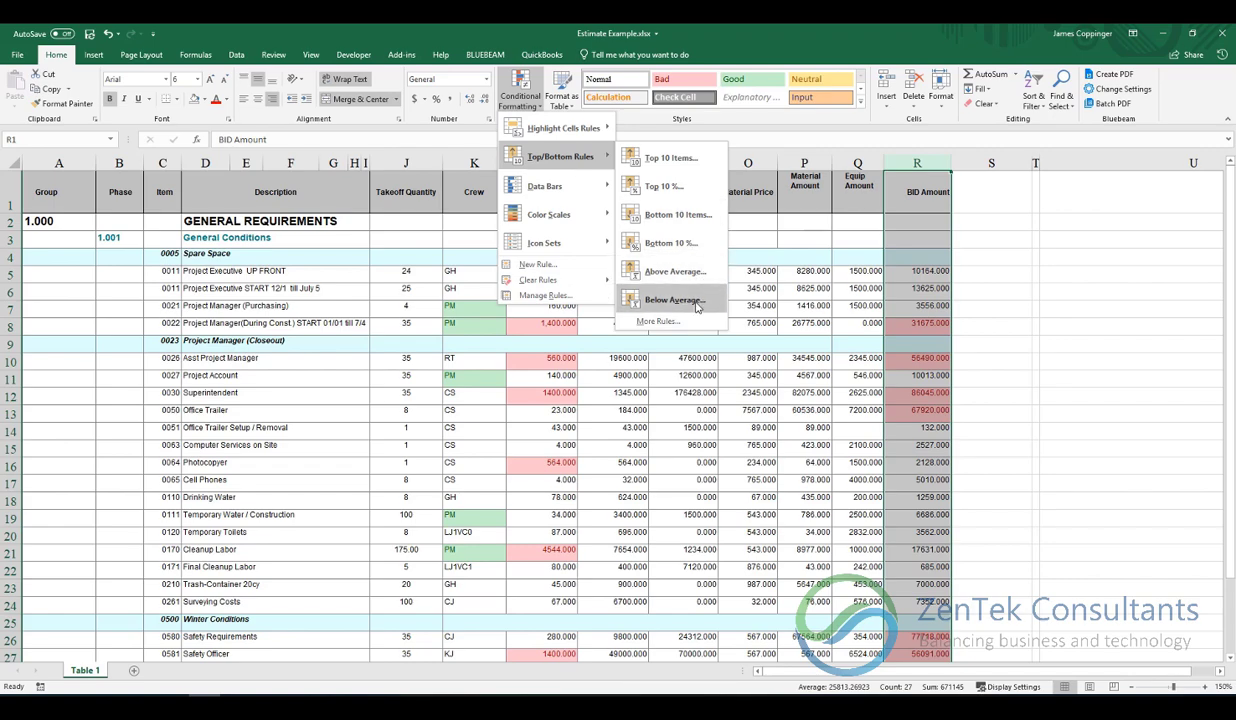
left_click(697, 306)
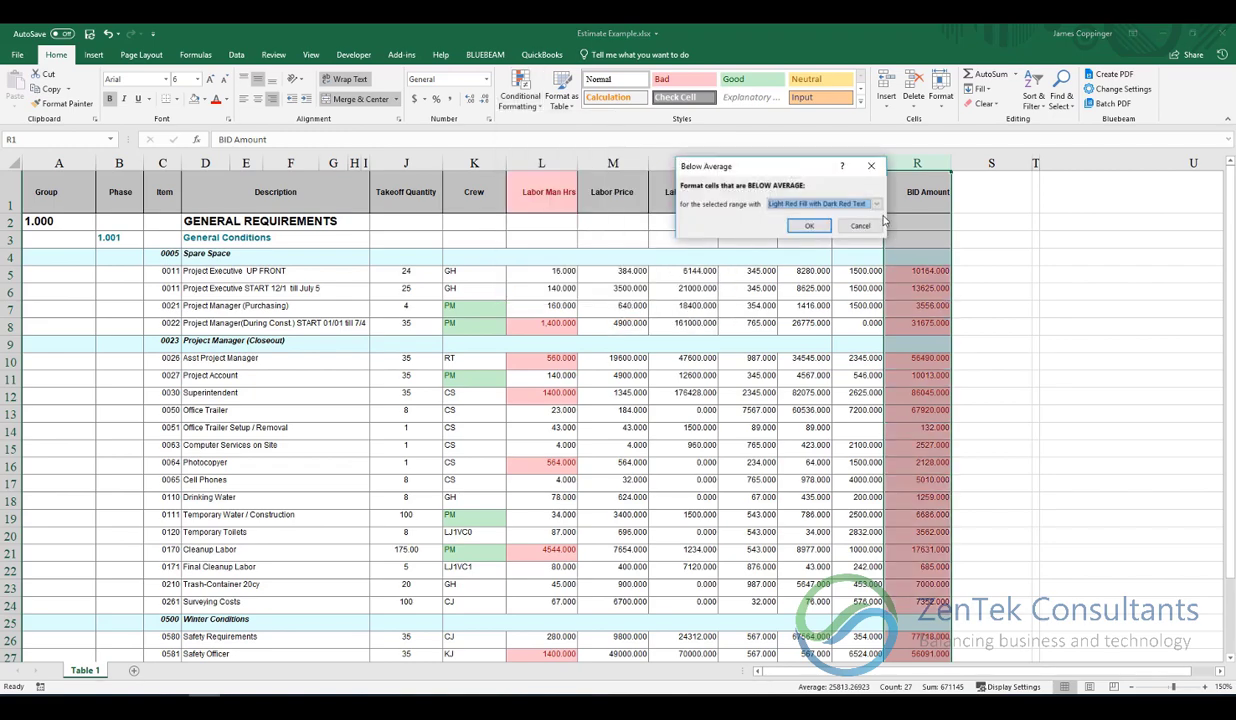
left_click(849, 203)
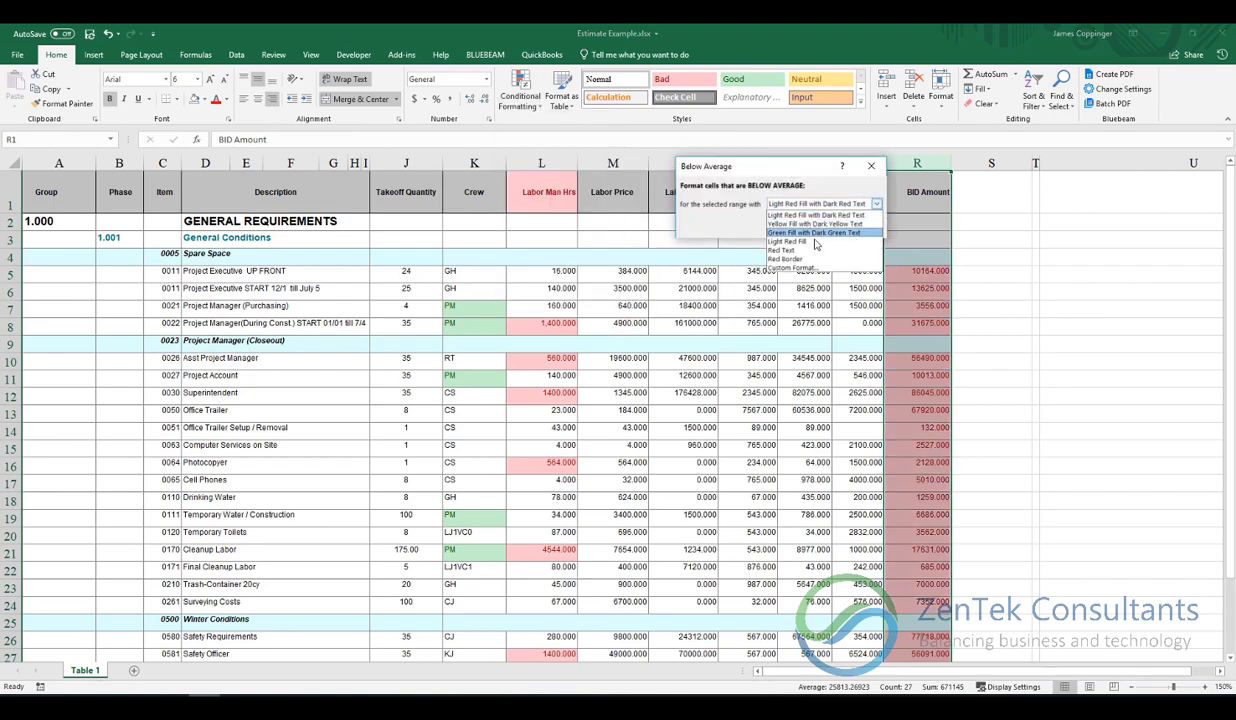
left_click(810, 224)
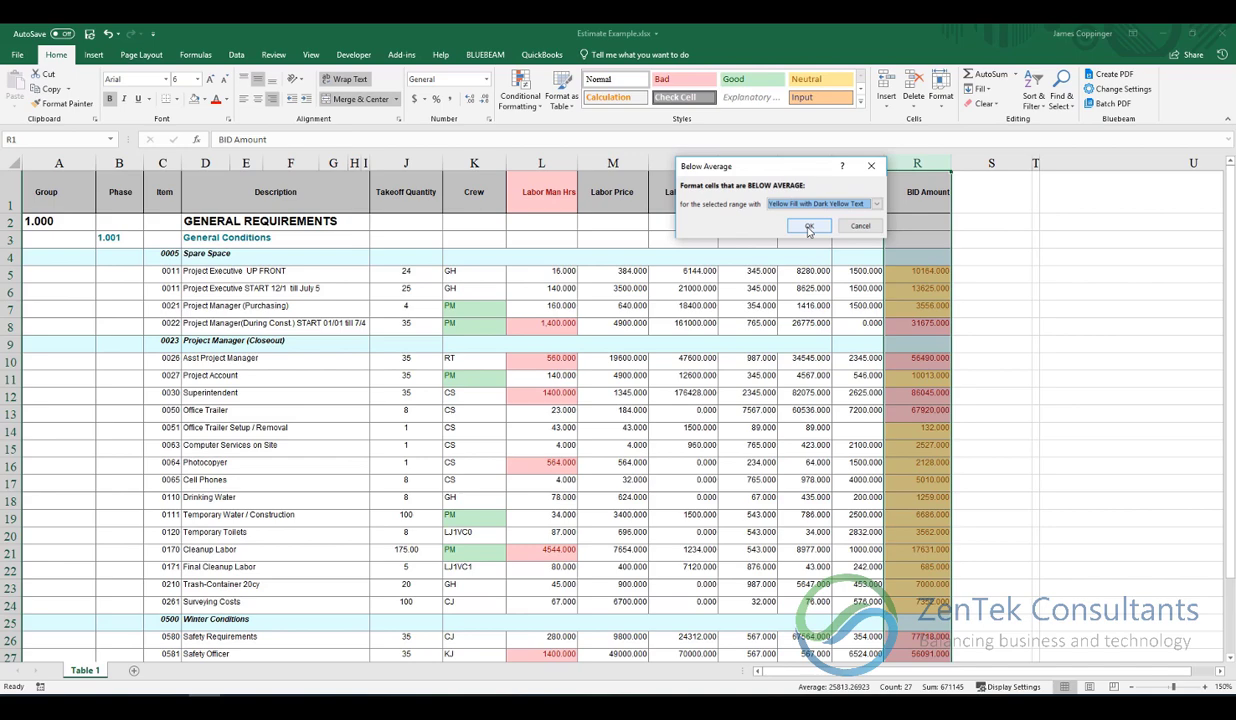
left_click(809, 227)
left_click(966, 352)
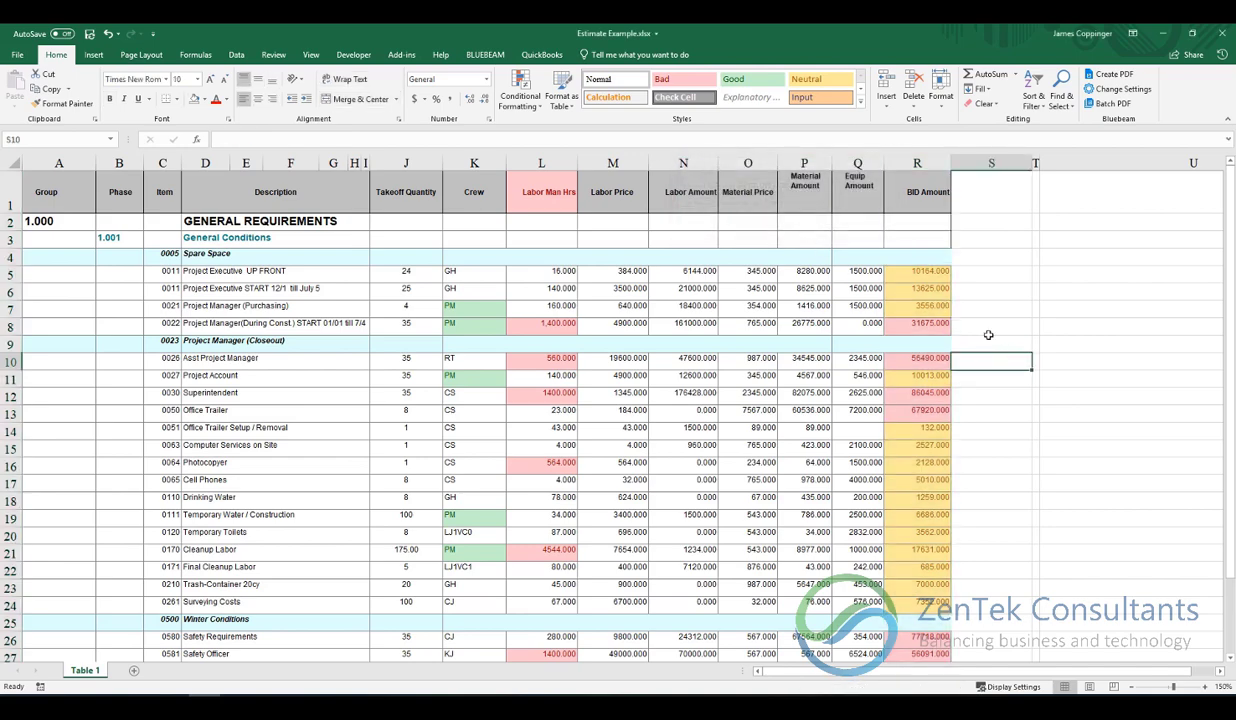
scroll(946, 491, "down", 2)
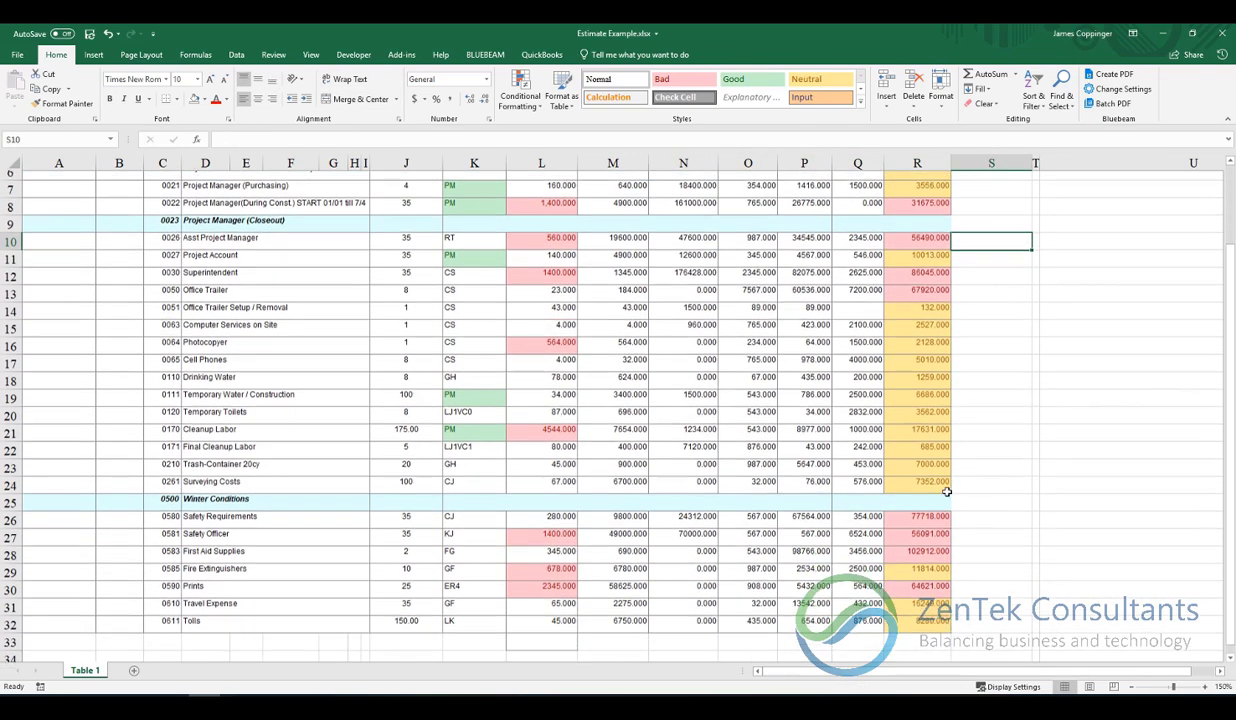
scroll(946, 491, "up", 2)
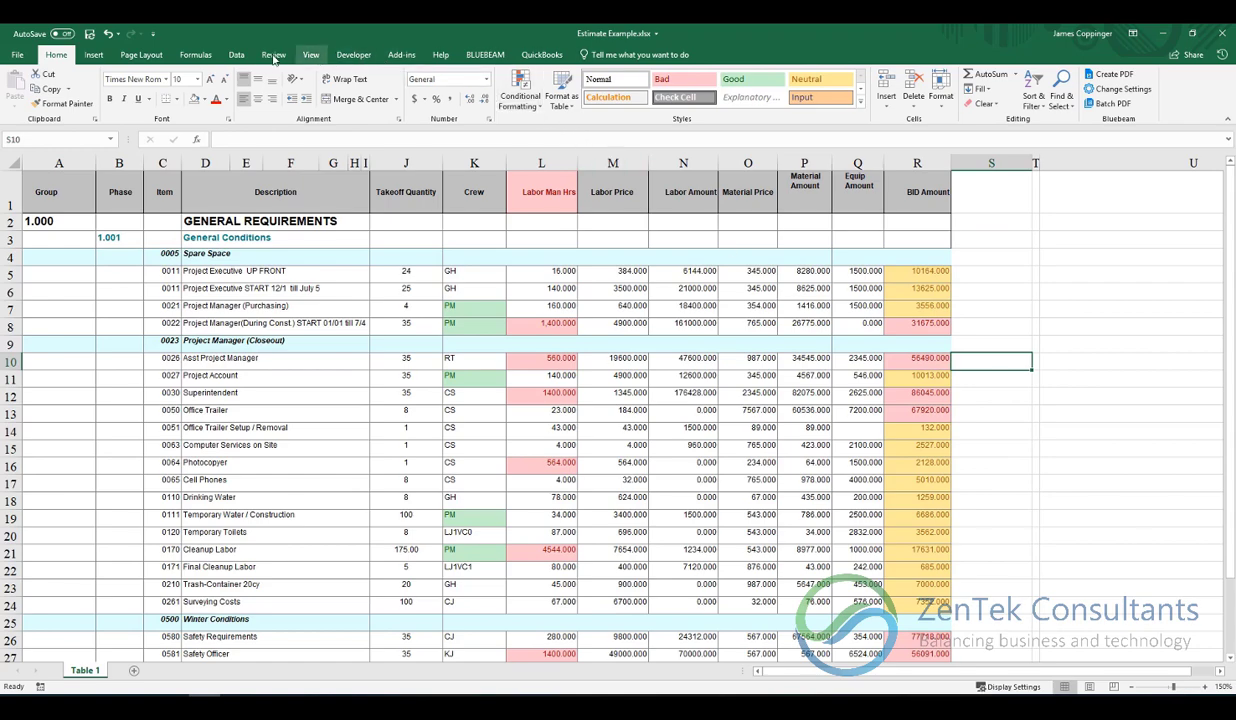
Turn on filtering for the header row and filter the BID Amount column by the yellow cell color.
left_click(236, 55)
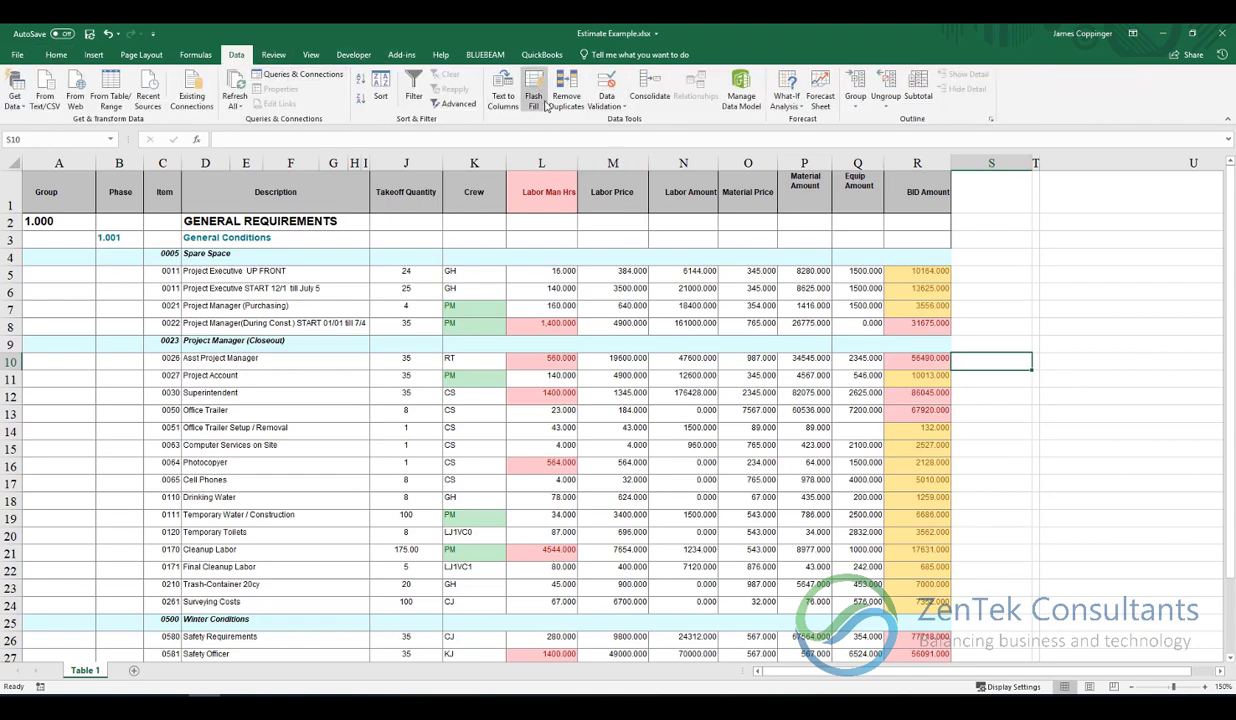
left_click(413, 95)
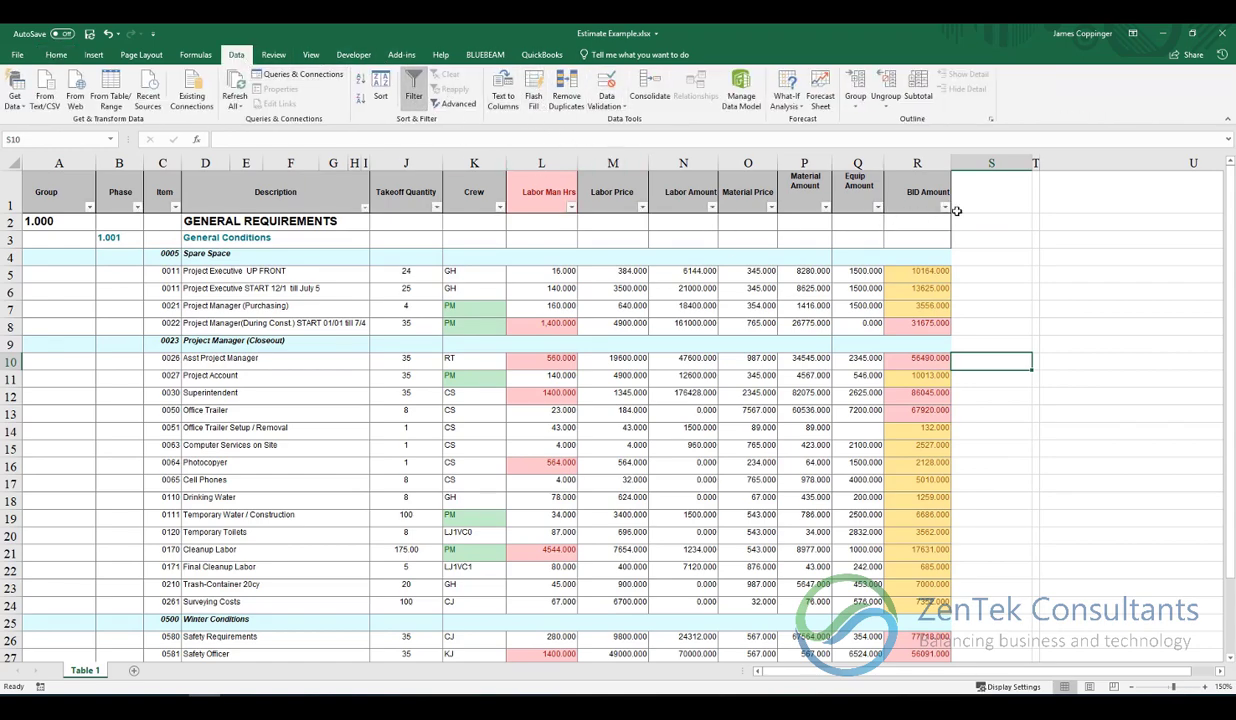
left_click(944, 207)
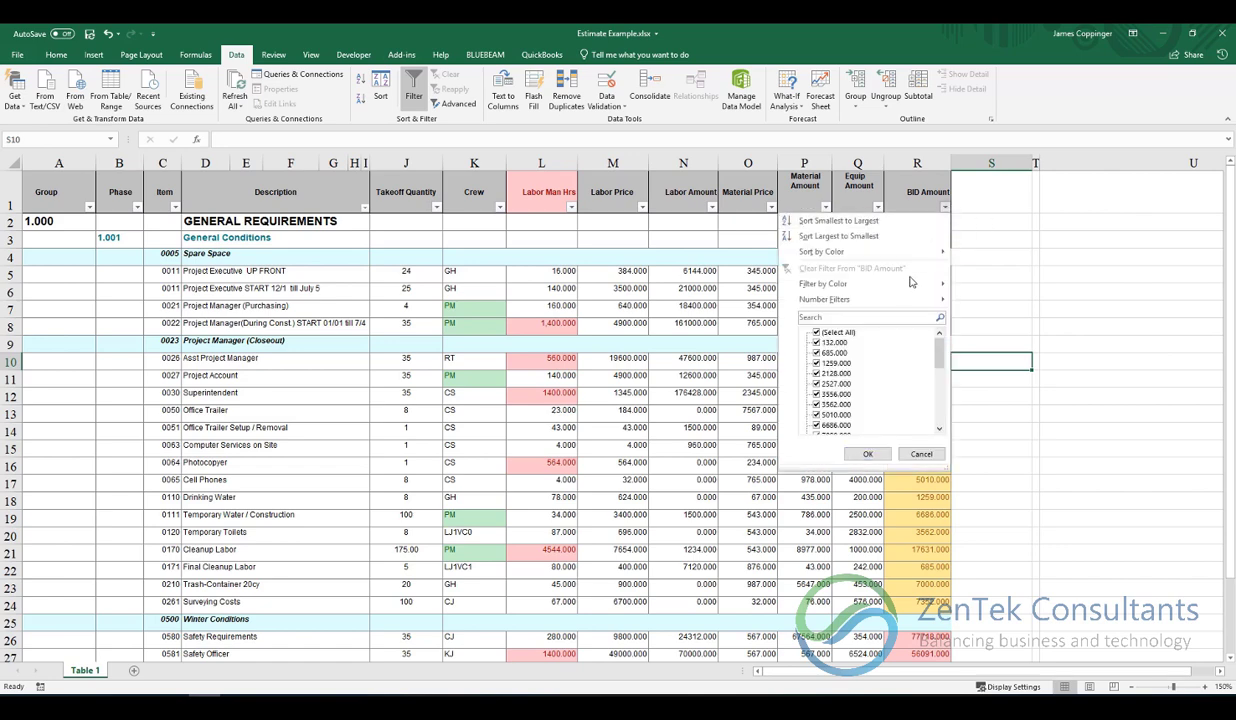
mouse_move(909, 288)
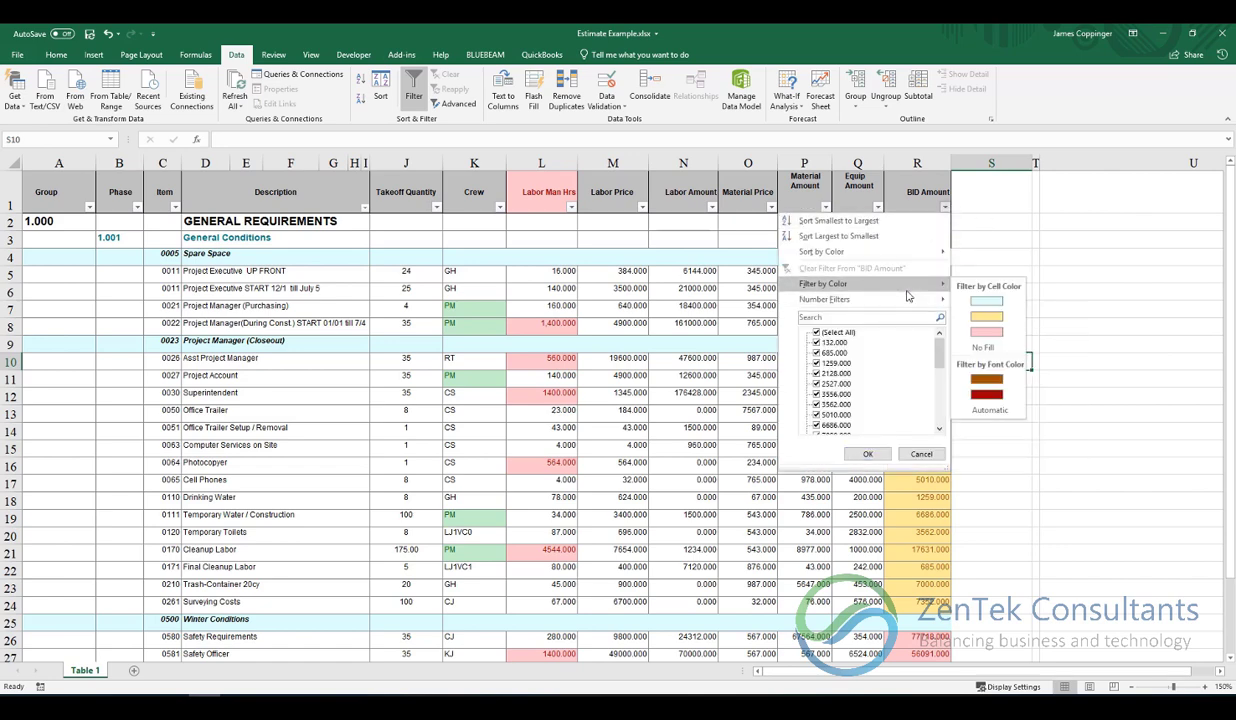
left_click(996, 324)
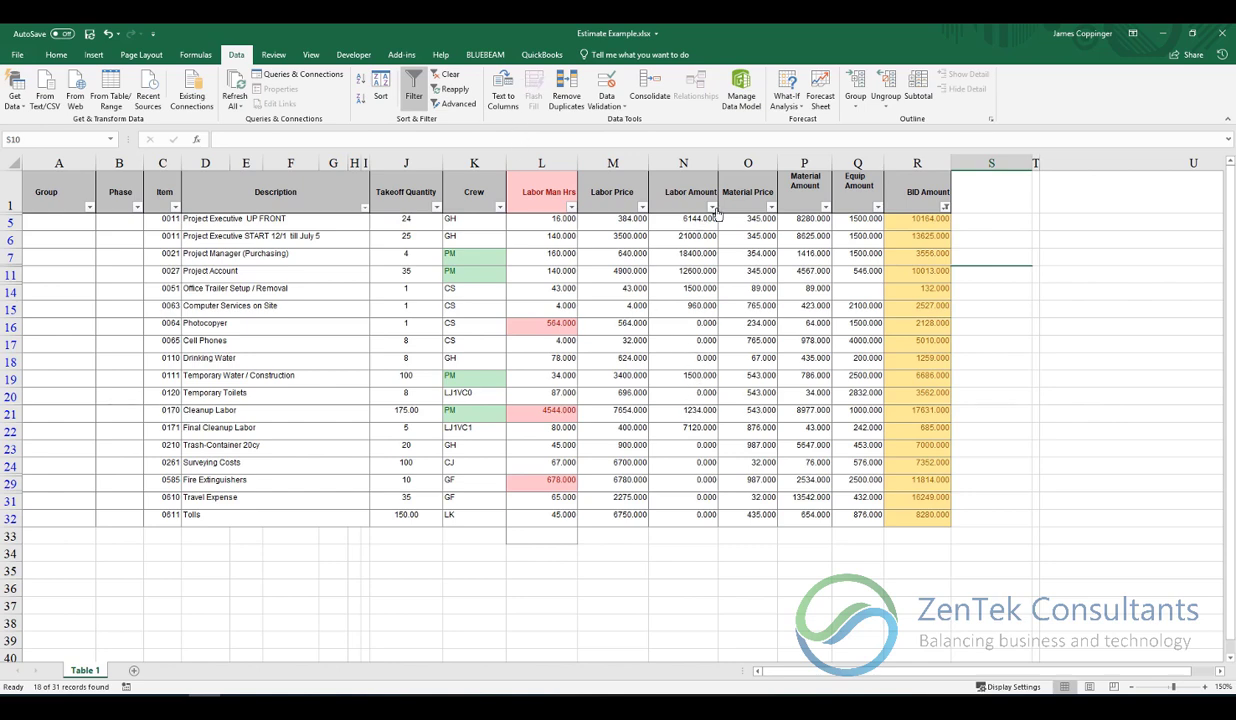
Clear the color filter from the BID Amount column and return to the formatting commands.
left_click(945, 207)
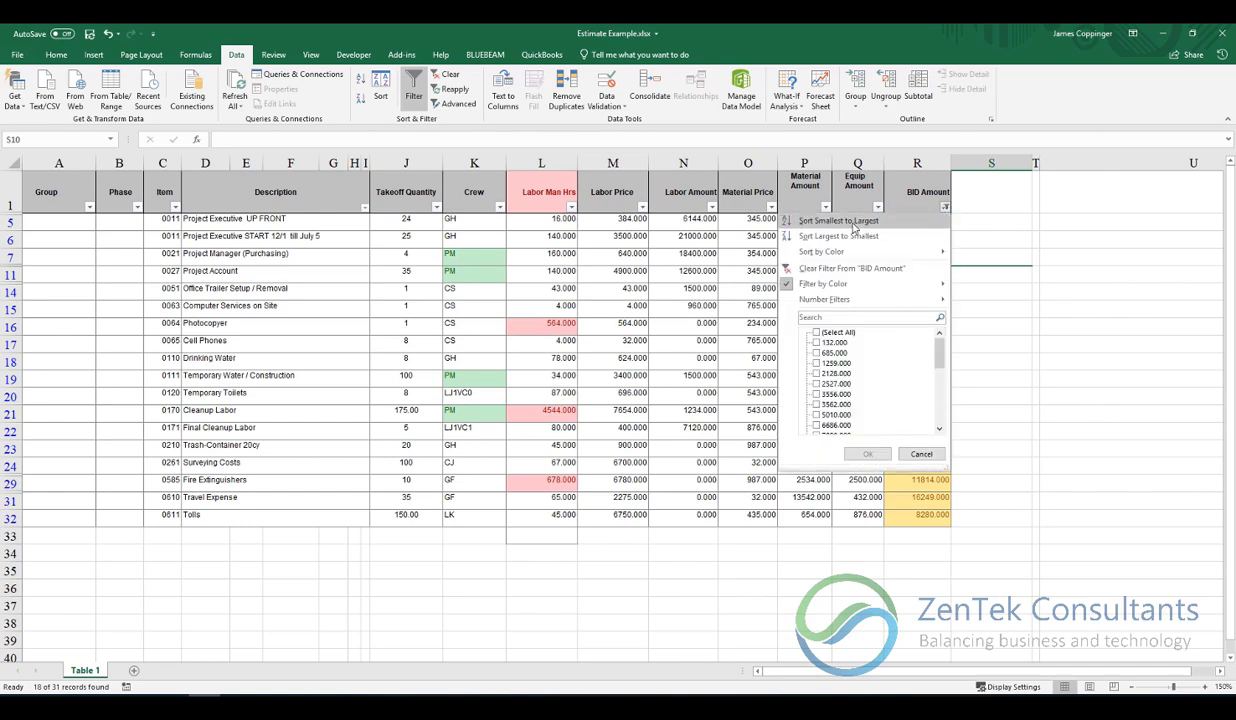
left_click(849, 270)
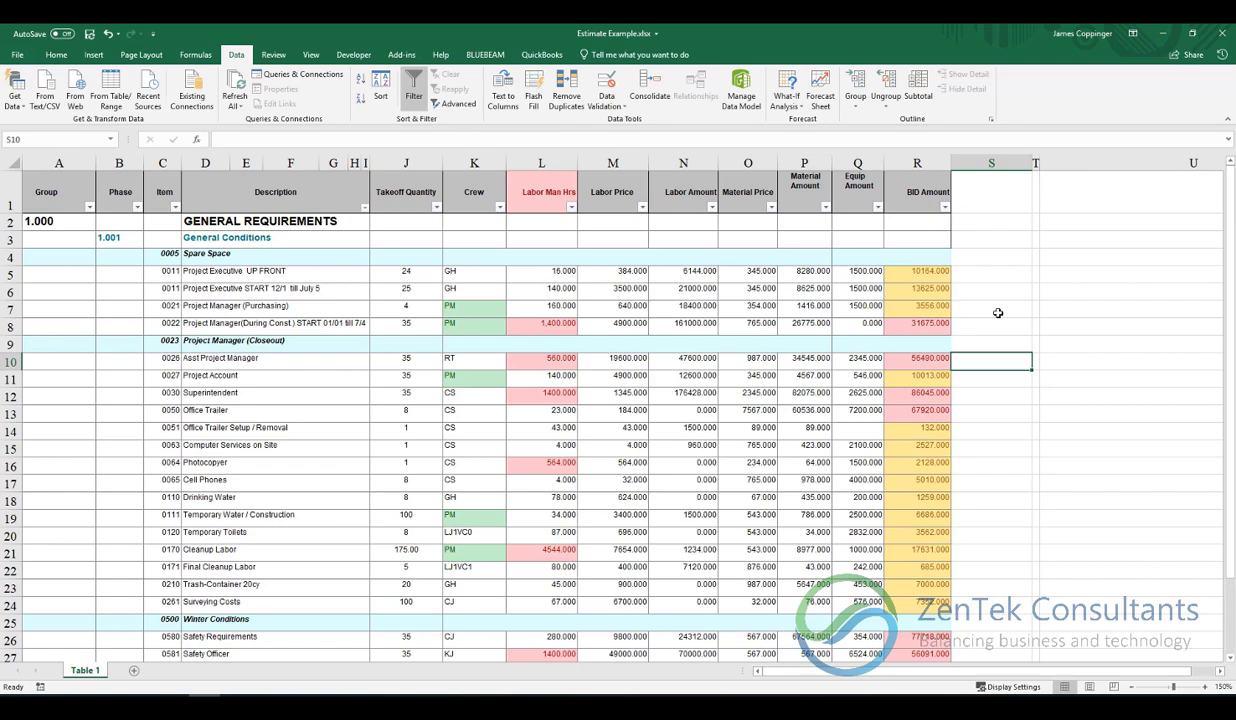
left_click(56, 54)
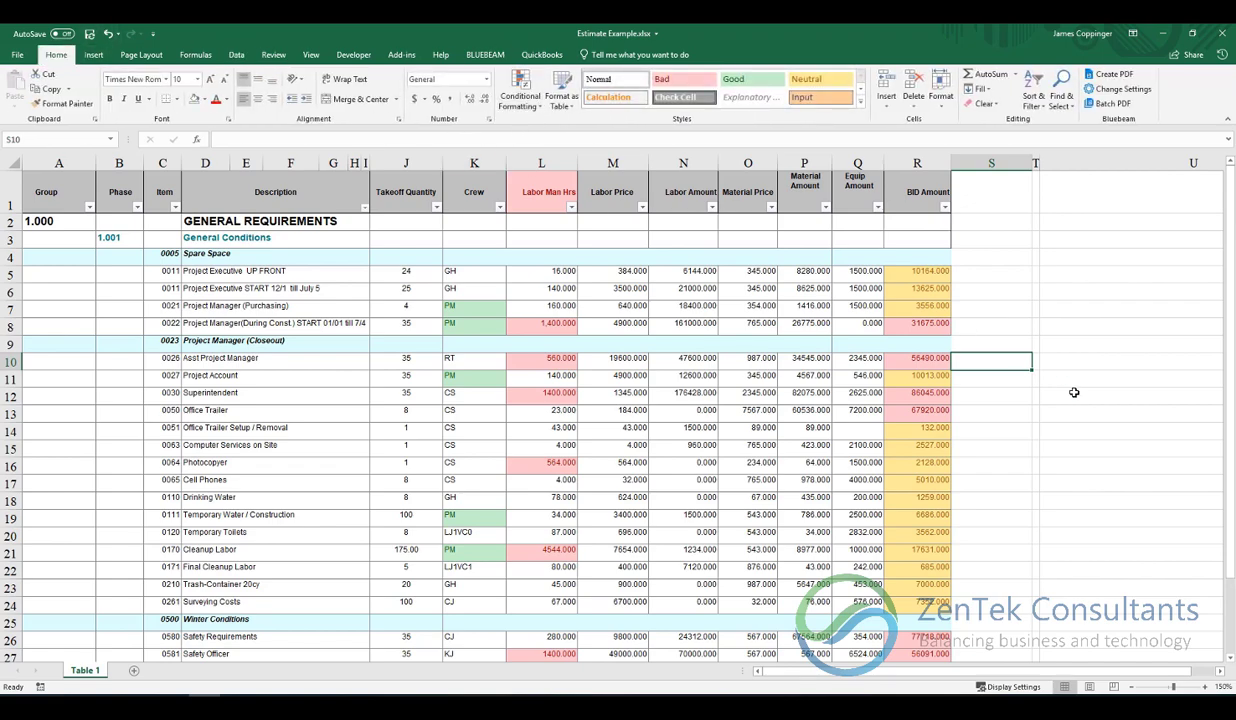